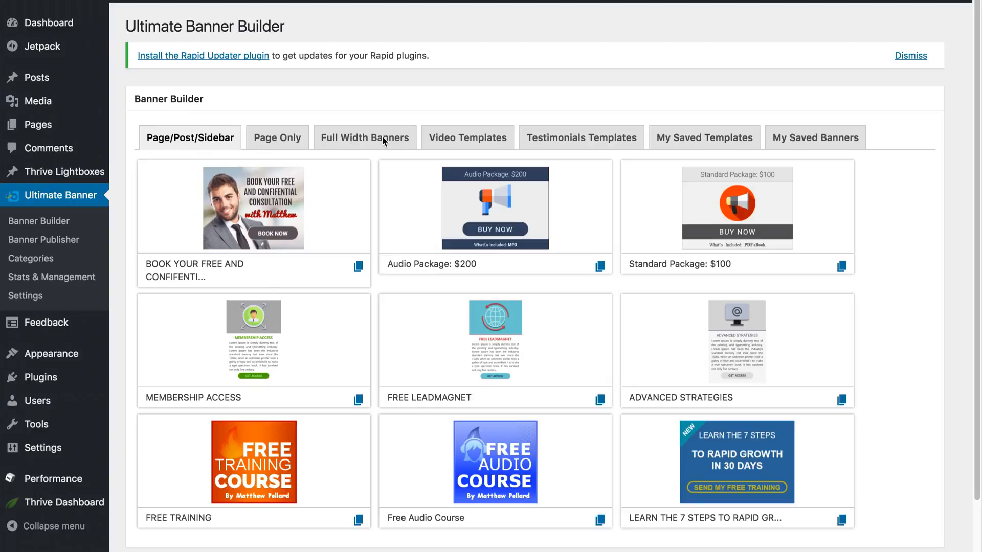
- Browse the banner templates in the Page/Post/Sidebar, Page Only and Full Width Banners categories
scroll(223, 277, "down", 1)
scroll(224, 278, "down", 3)
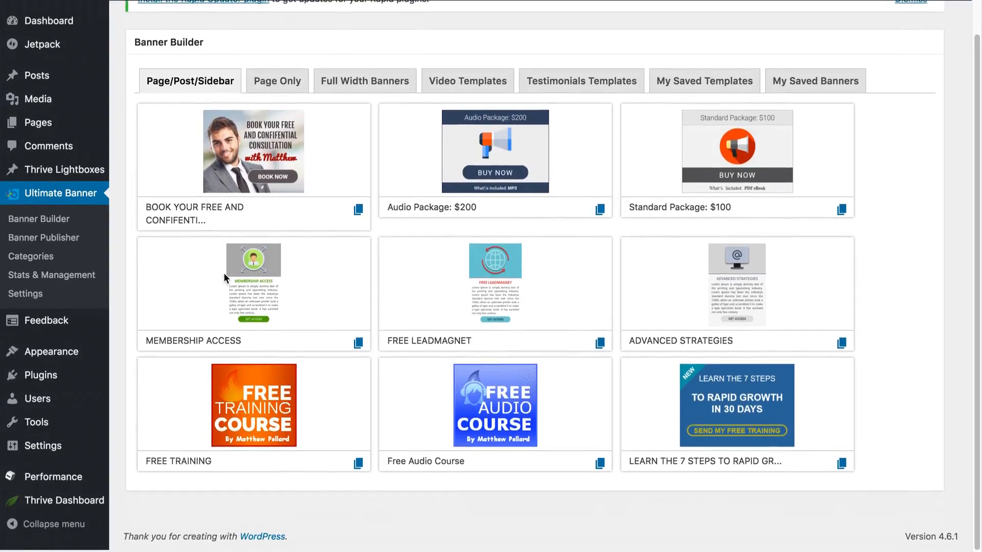
scroll(224, 278, "up", 3)
scroll(224, 278, "down", 1)
scroll(224, 278, "up", 1)
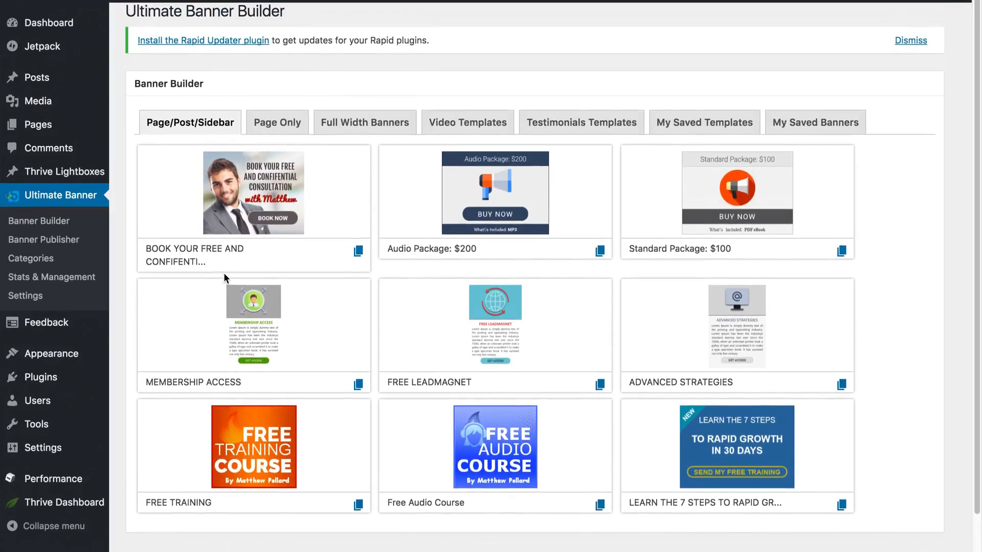
left_click(270, 125)
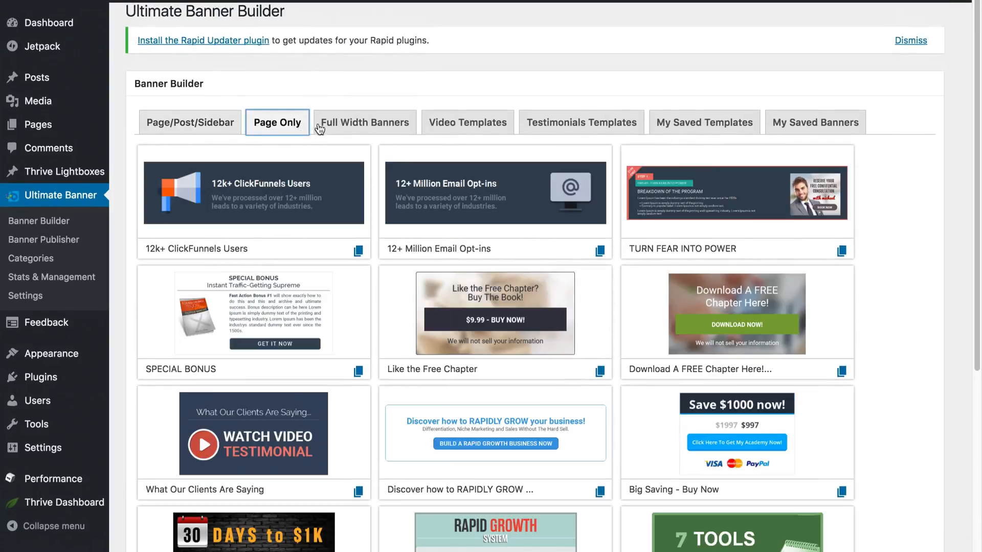
left_click(348, 126)
scroll(358, 303, "down", 3)
scroll(358, 303, "down", 8)
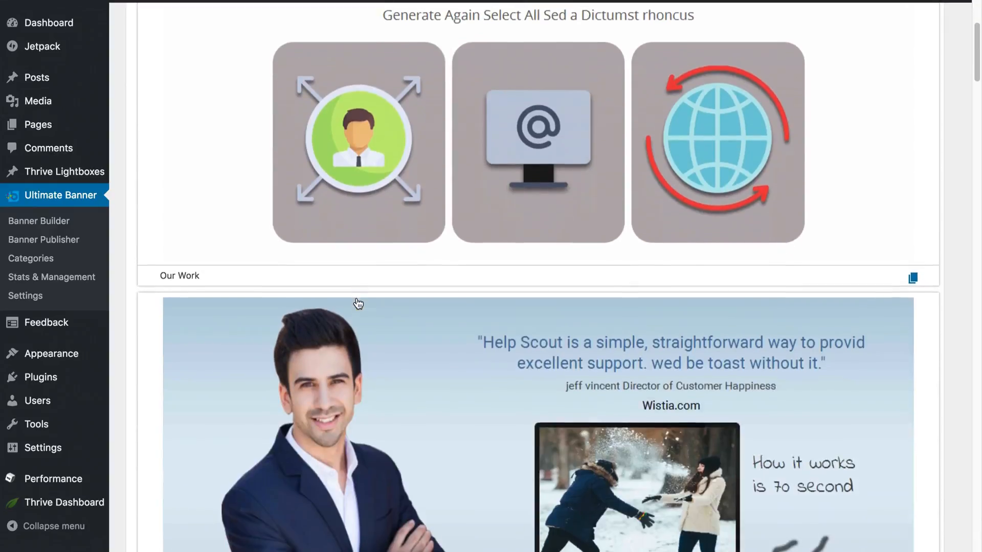
scroll(358, 303, "up", 11)
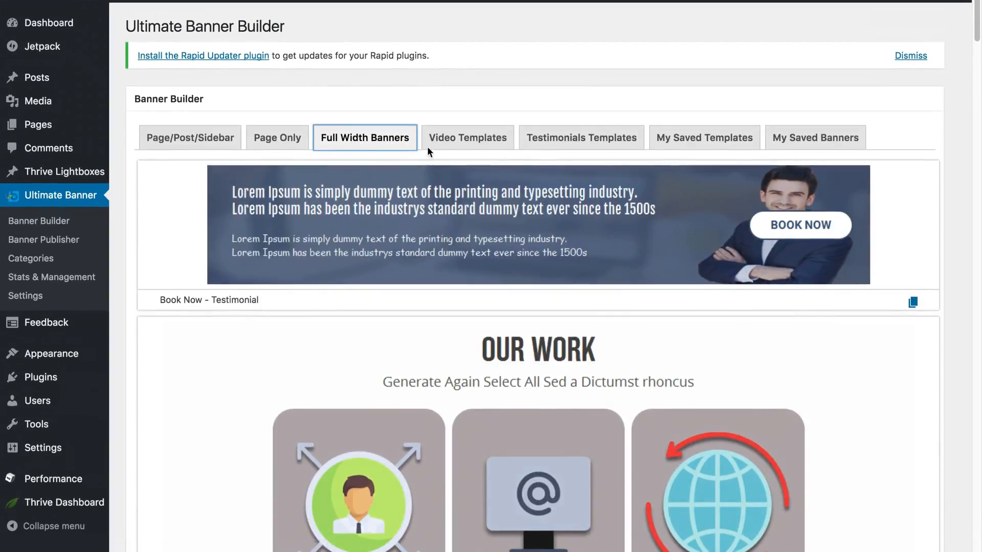
- Browse the templates in the Video Templates and Testimonials Templates categories
left_click(476, 142)
scroll(451, 299, "down", 5)
scroll(450, 299, "down", 7)
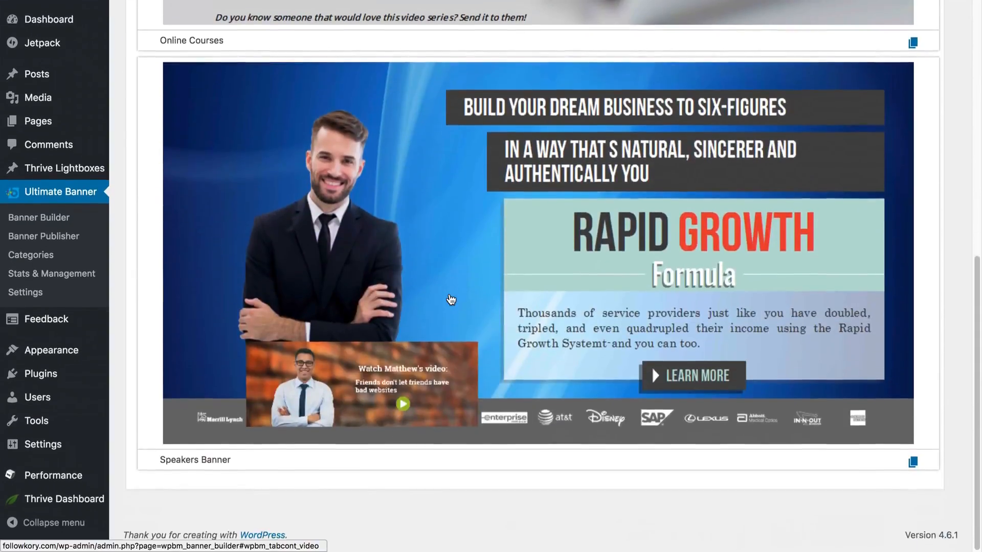
scroll(451, 300, "up", 11)
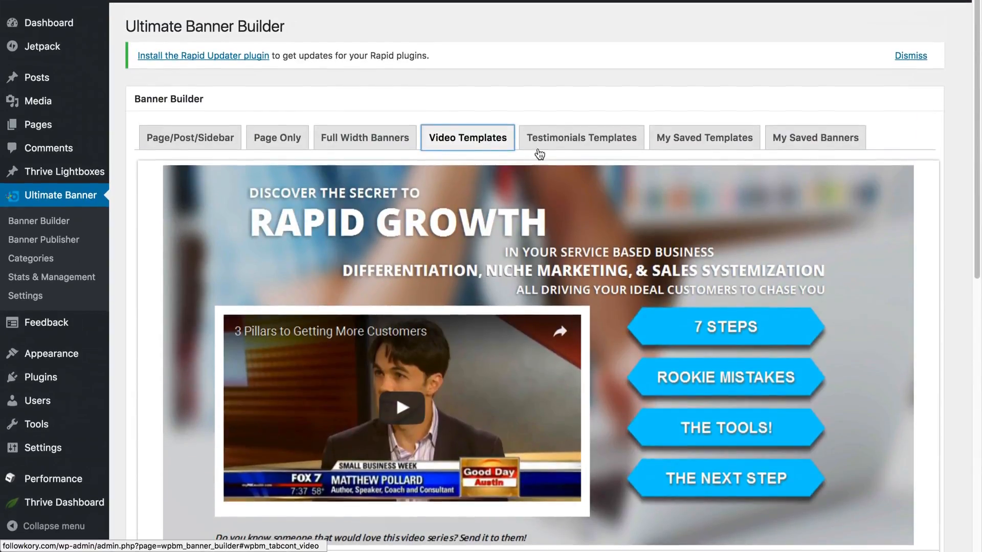
left_click(567, 145)
scroll(522, 351, "down", 6)
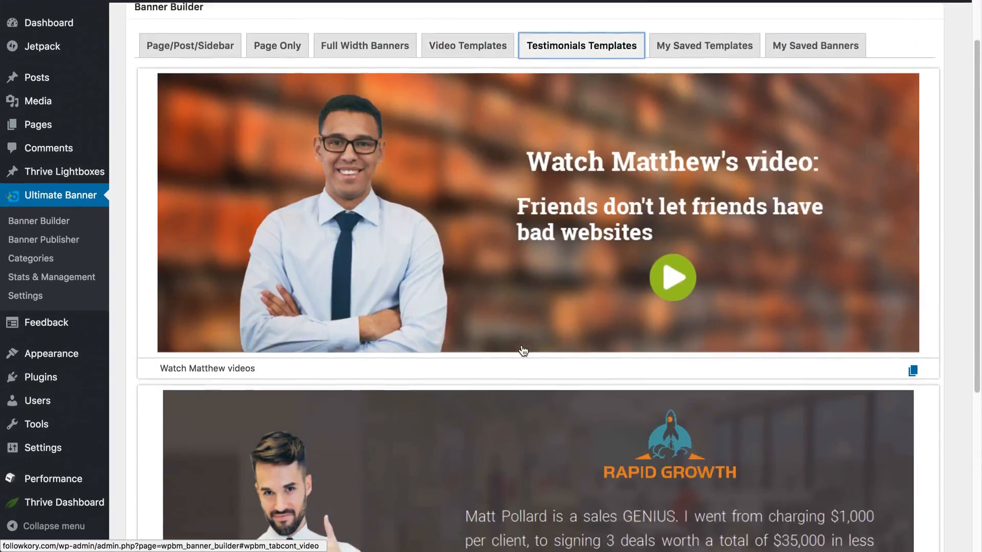
scroll(522, 351, "up", 6)
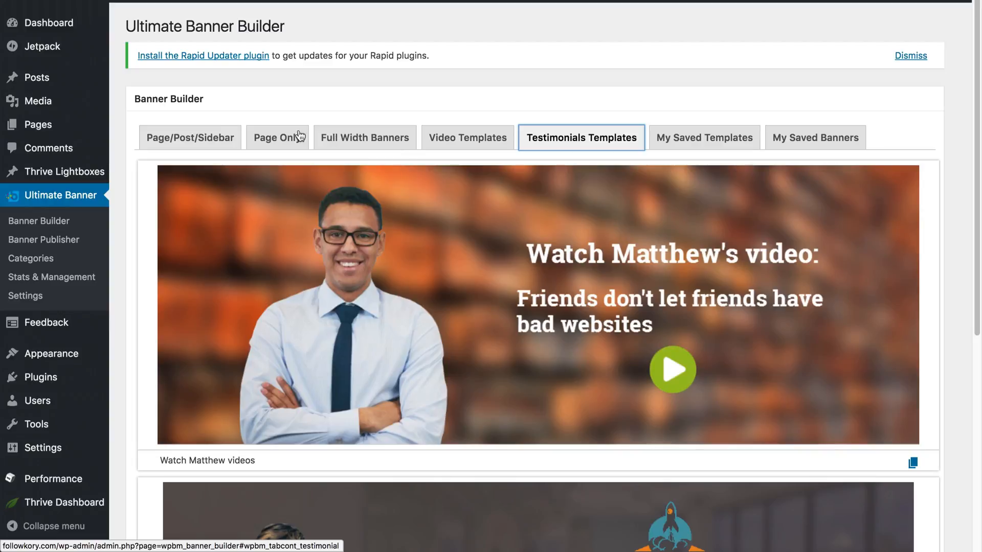
- Open the "Audio Package: $200" template from the Page/Post/Sidebar category for editing and view its banner style settings
left_click(205, 142)
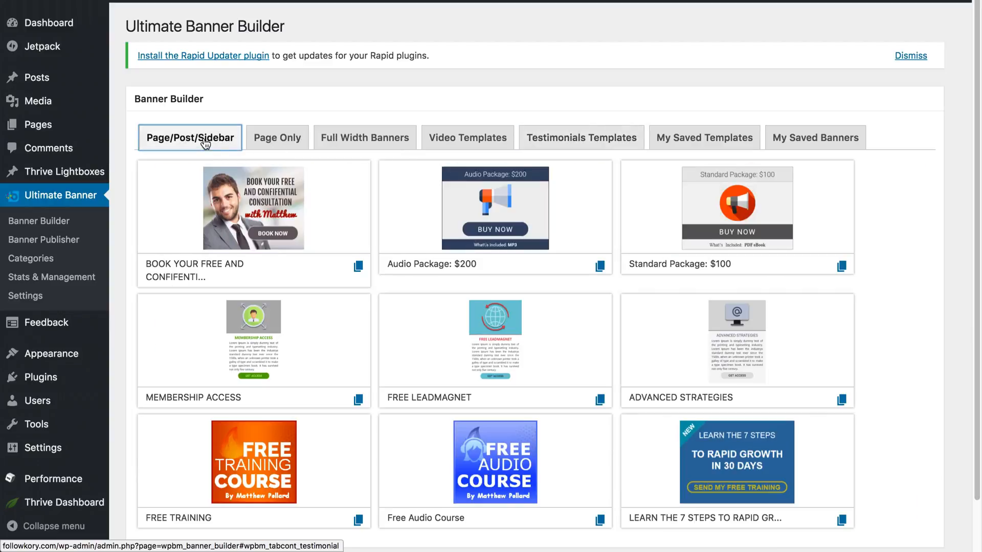
left_click(471, 220)
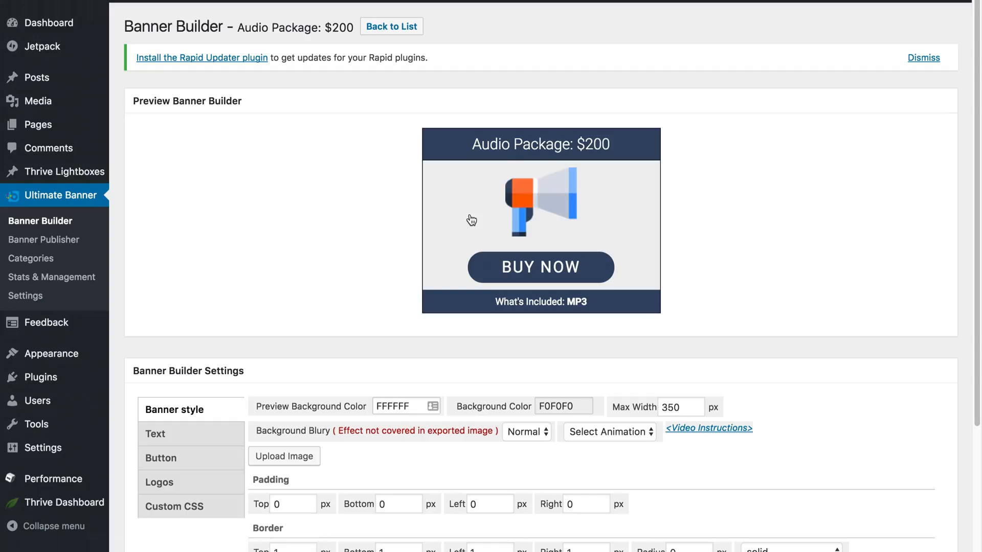
scroll(358, 278, "down", 4)
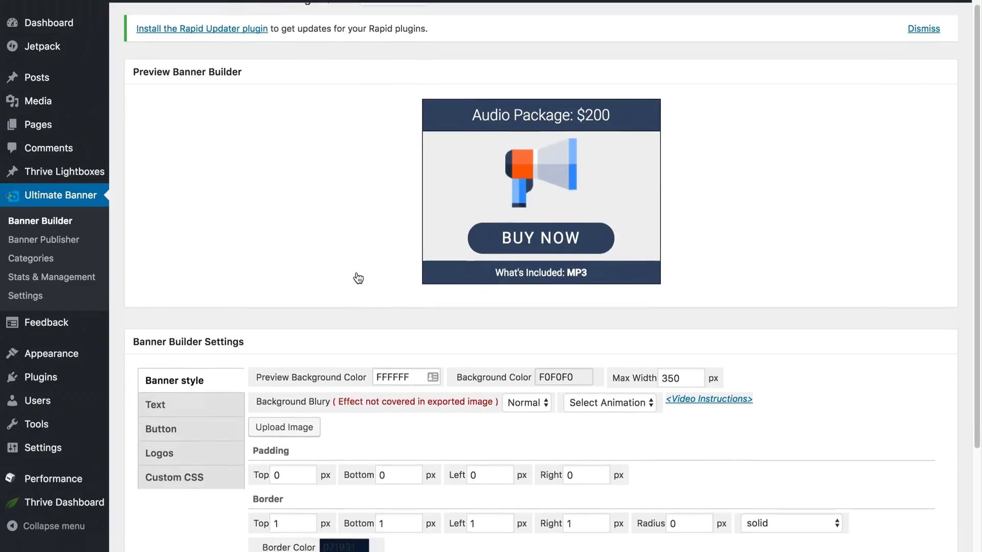
scroll(222, 417, "down", 1)
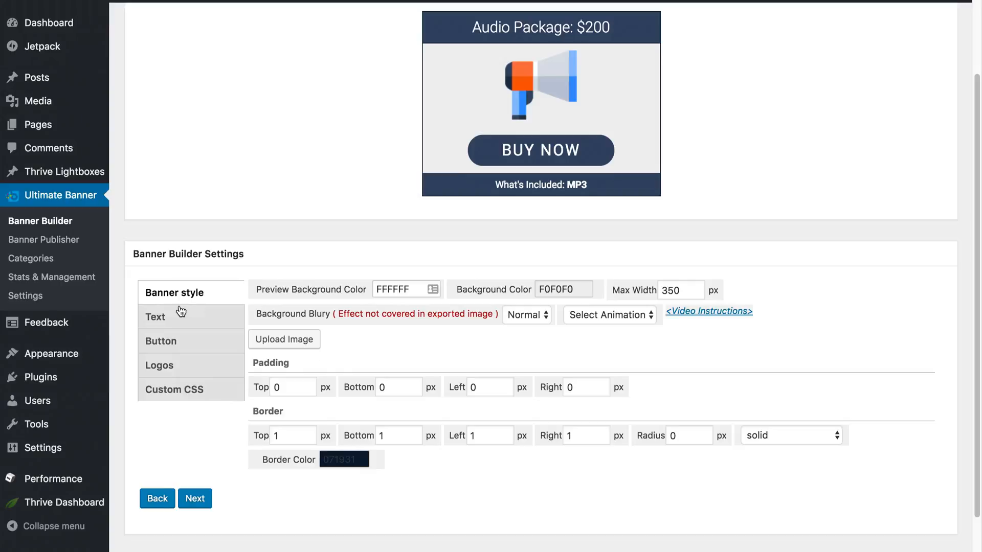
- Replace the banner's top text with "My Headline" and look over its styling options
left_click(161, 322)
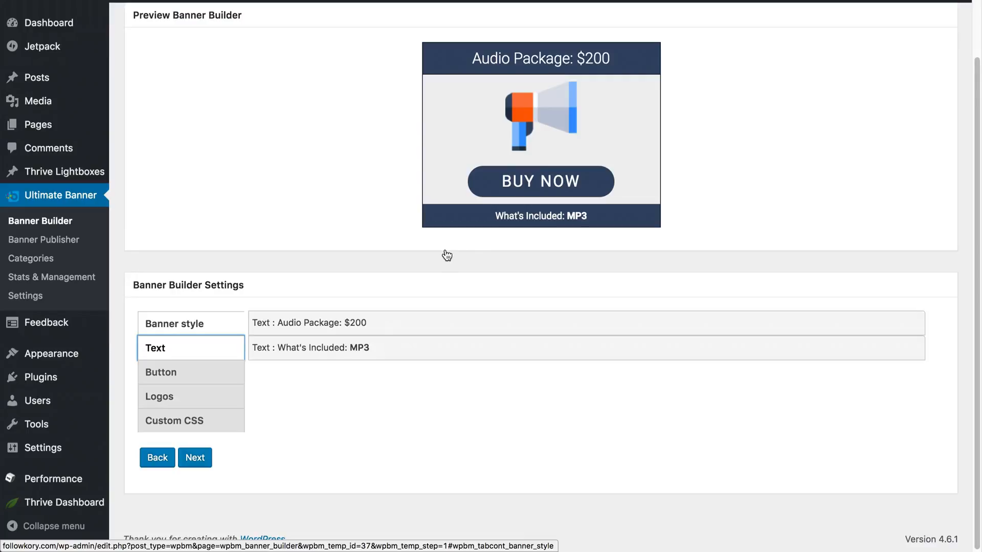
left_click(291, 328)
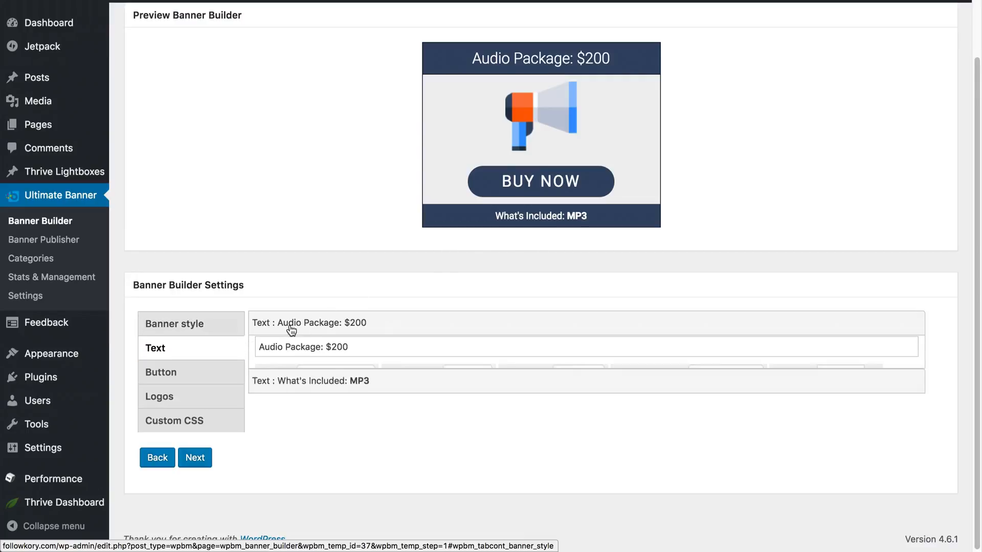
left_click(364, 356)
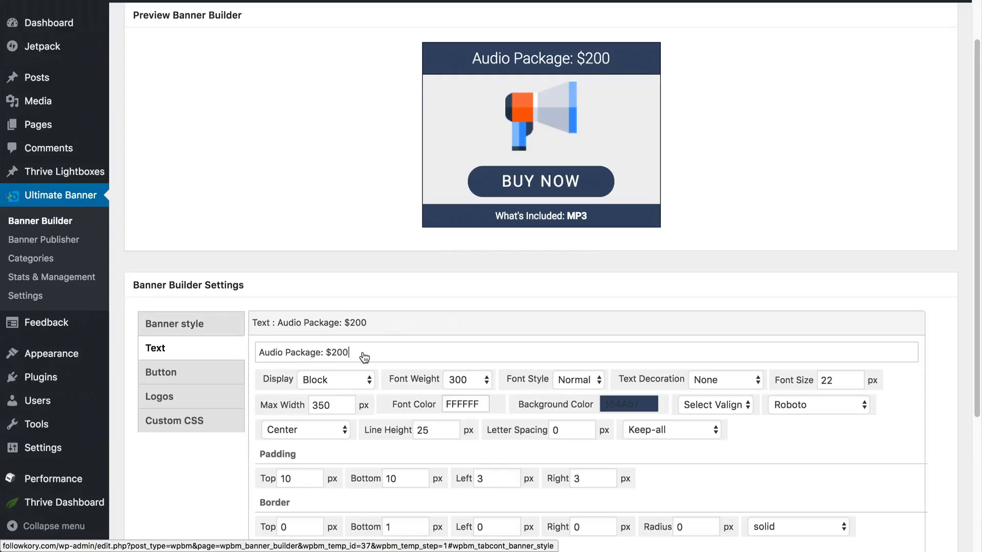
key("BackSpace")
key("BackSpace")
key("BackSpace")
key("BackSpace")
key("BackSpace")
key("BackSpace")
key("BackSpace")
key("BackSpace")
key("BackSpace")
key("BackSpace")
key("BackSpace")
key("BackSpace")
key("BackSpace")
key("BackSpace")
key("BackSpace")
key("BackSpace")
key("BackSpace")
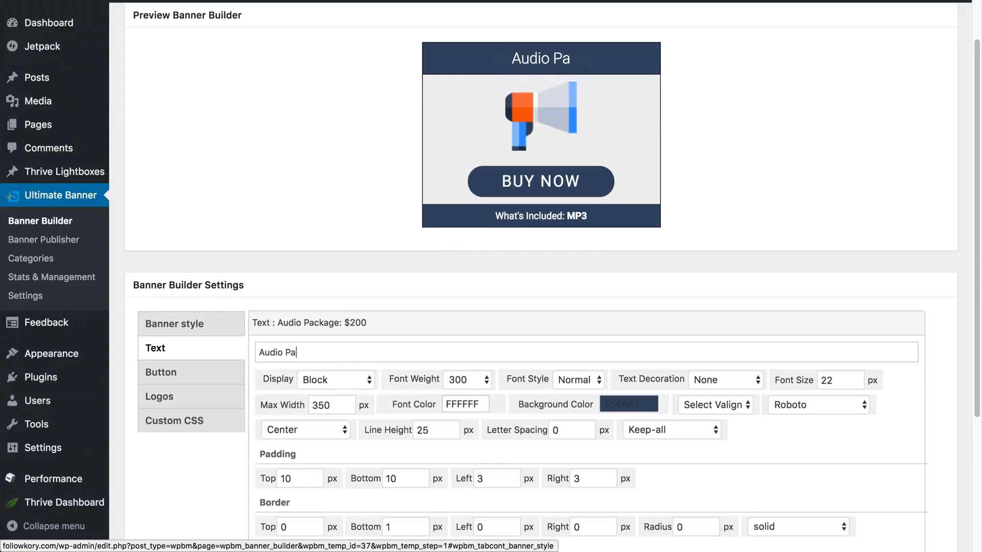
key("BackSpace")
key("BackSpace")
type("My H")
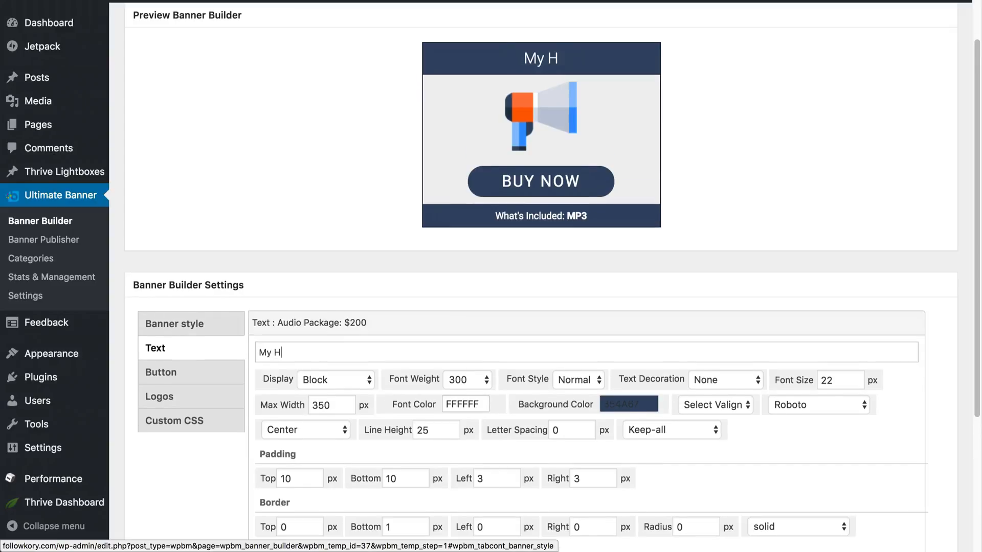
type("eadline")
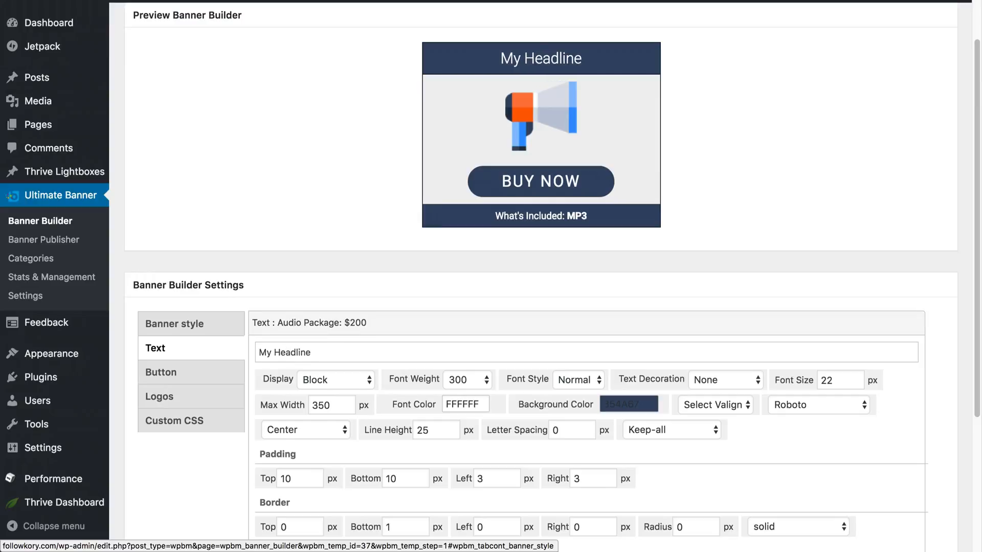
scroll(387, 356, "down", 1)
scroll(388, 356, "down", 3)
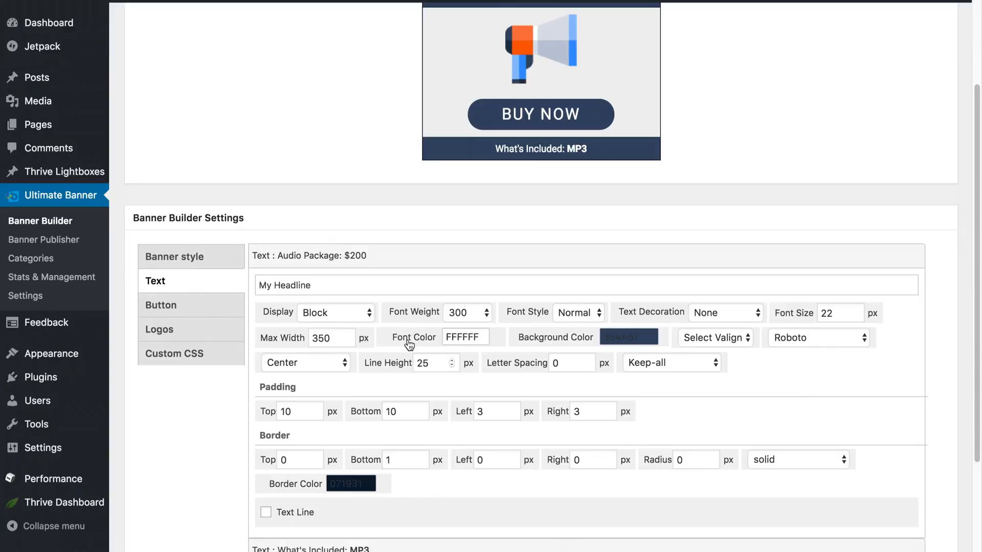
scroll(451, 355, "down", 2)
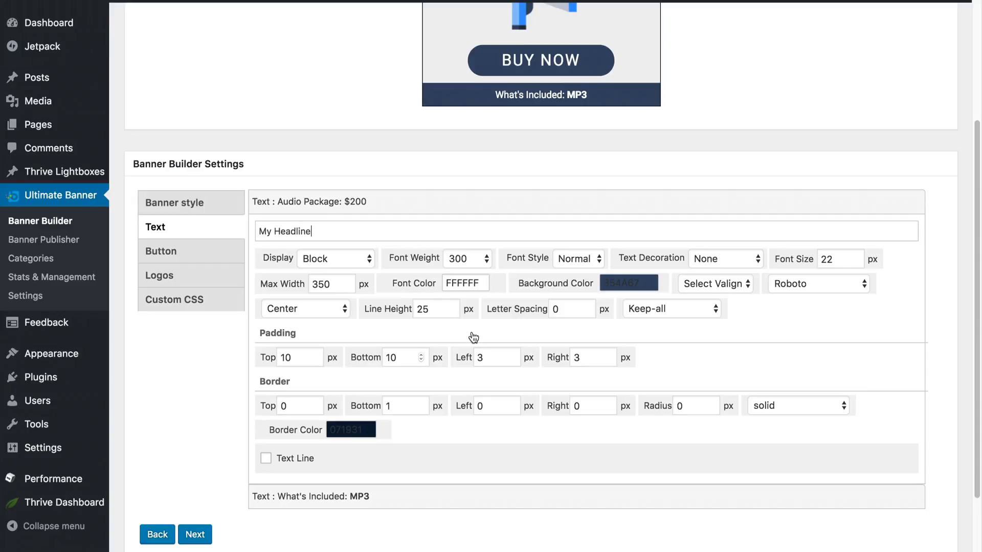
left_click(336, 203)
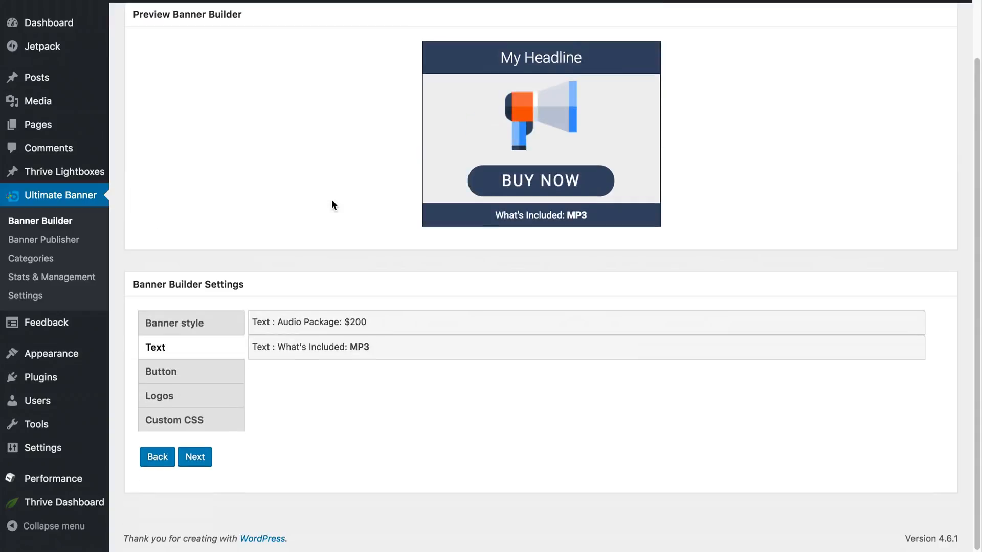
- Replace the banner's "What's Included: MP3" text with "My Bottom Headline"
left_click(325, 348)
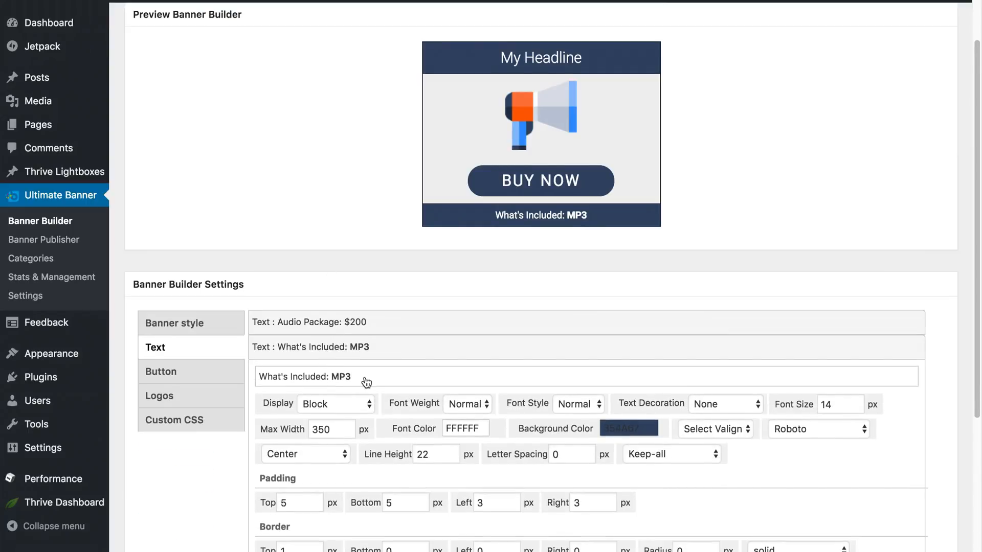
key("BackSpace")
key("BackSpace")
key("BackSpace")
key("BackSpace")
key("BackSpace")
key("BackSpace")
key("BackSpace")
key("BackSpace")
key("BackSpace")
key("BackSpace")
key("BackSpace")
key("BackSpace")
key("BackSpace")
key("BackSpace")
key("BackSpace")
key("BackSpace")
key("BackSpace")
key("BackSpace")
key("BackSpace")
key("BackSpace")
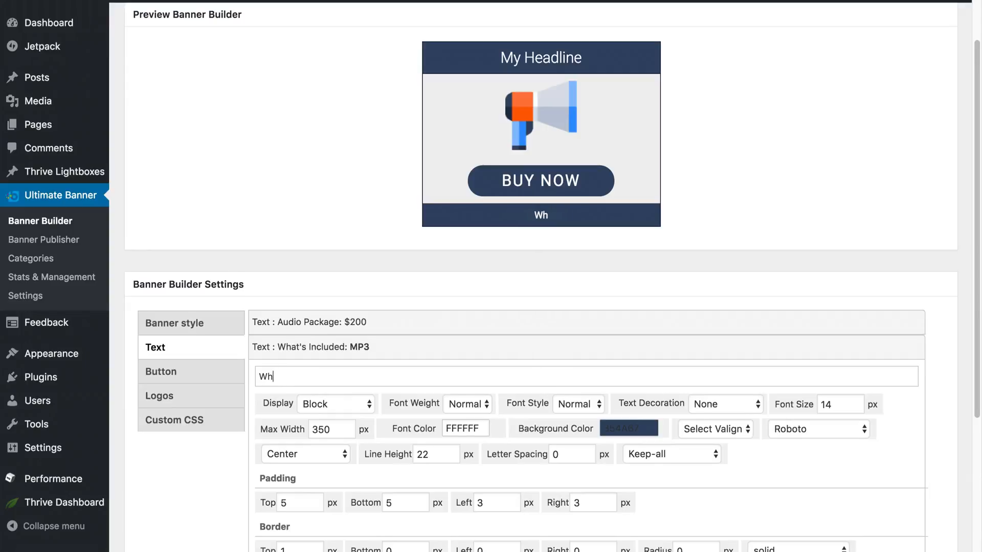
type("My Bottom Headline")
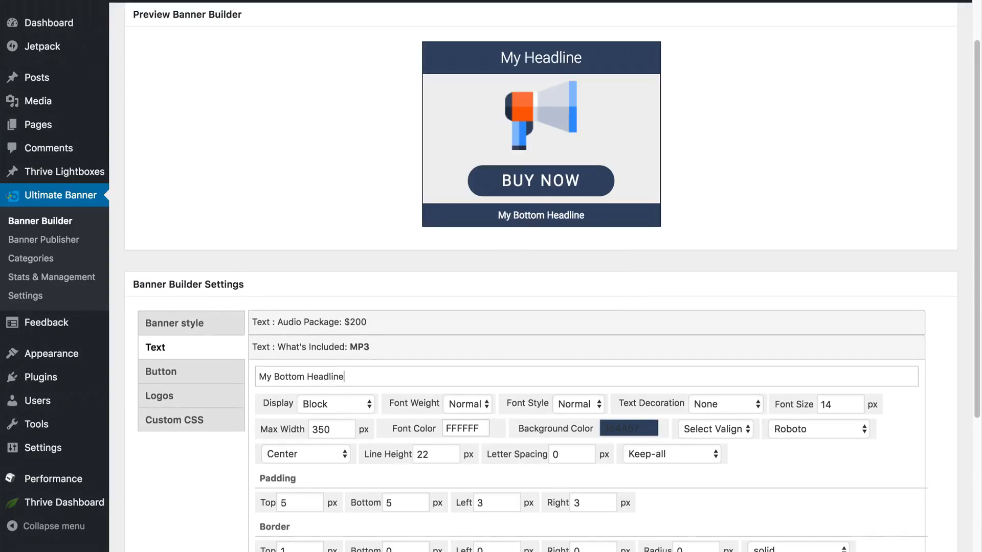
left_click(334, 347)
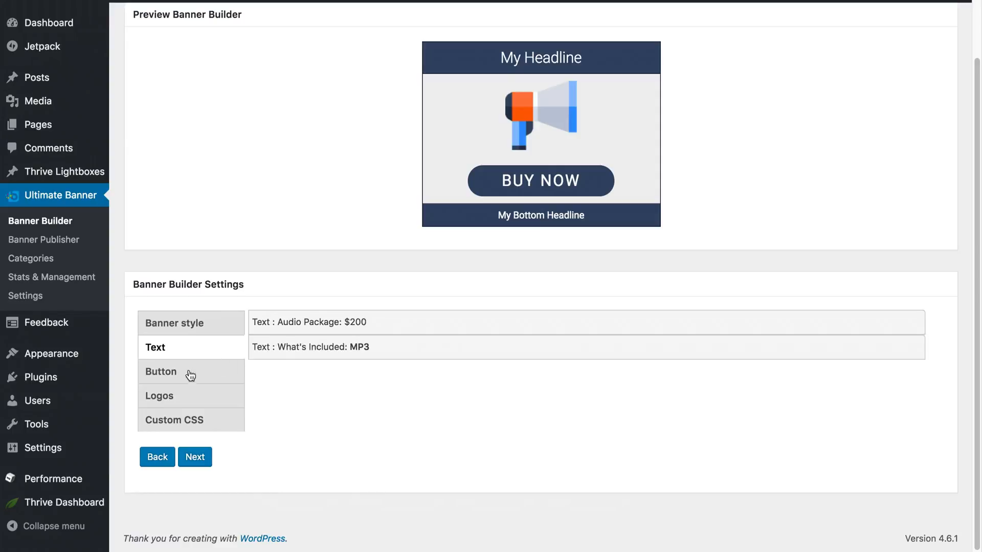
- Change the banner button's label to "Download Now" and look over its styling options
left_click(167, 377)
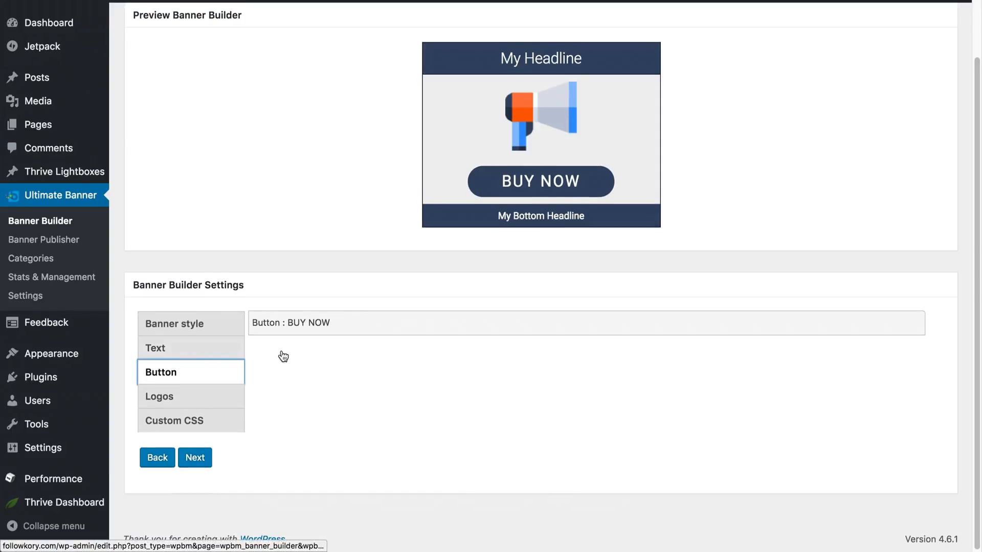
left_click(324, 323)
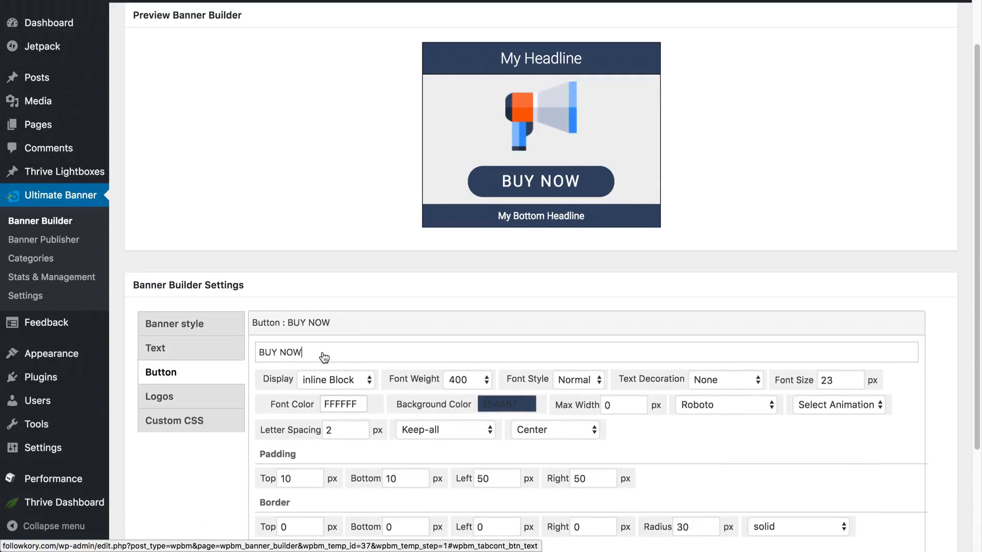
key("BackSpace")
key("BackSpace")
key("BackSpace")
key("BackSpace")
key("BackSpace")
key("BackSpace")
key("BackSpace")
type("D")
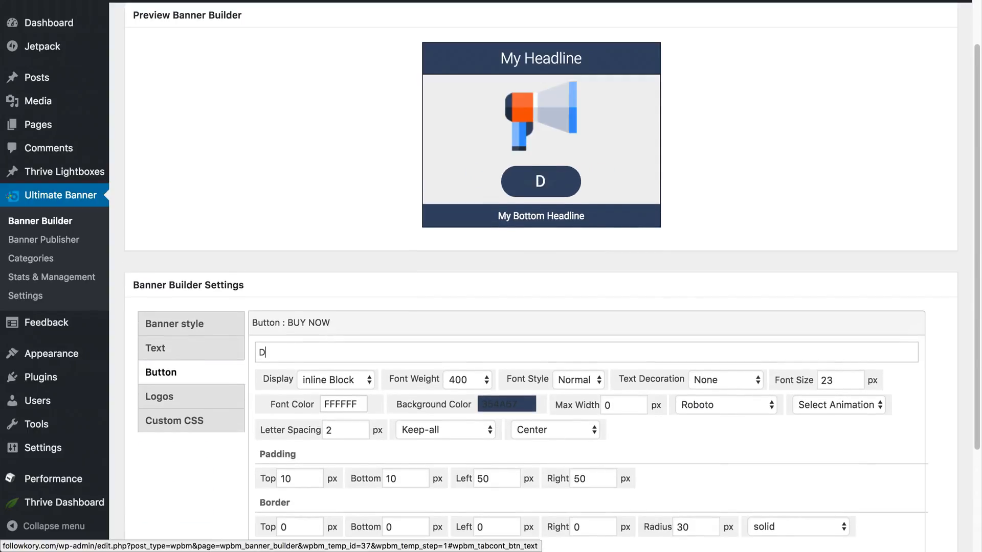
type("ownload Now")
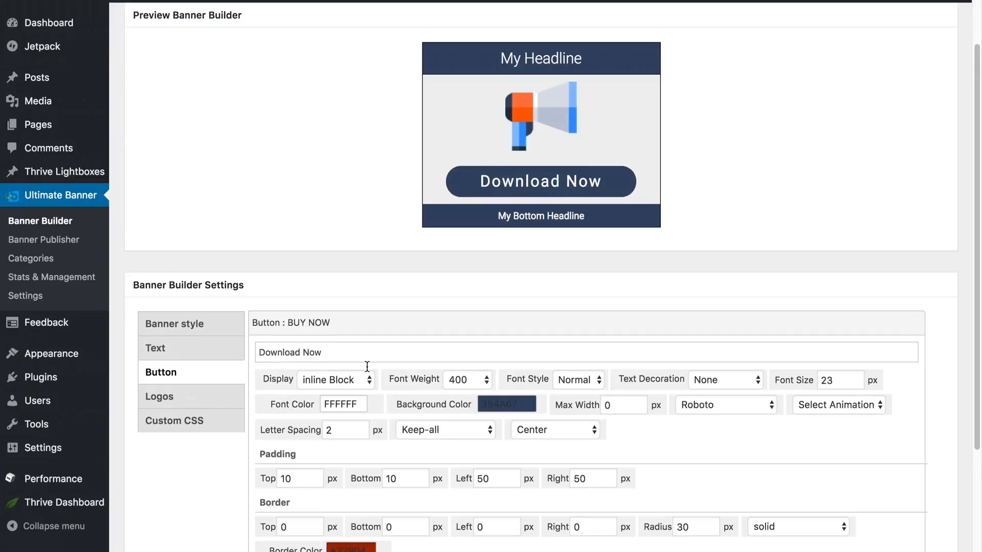
scroll(465, 350, "down", 3)
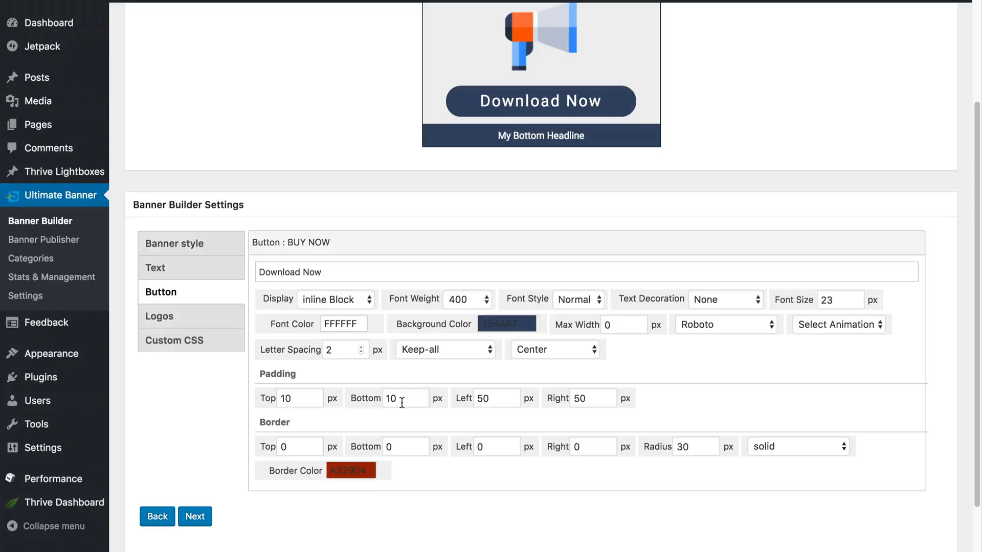
- Review the banner's logo settings and its custom CSS
left_click(195, 322)
scroll(276, 346, "up", 3)
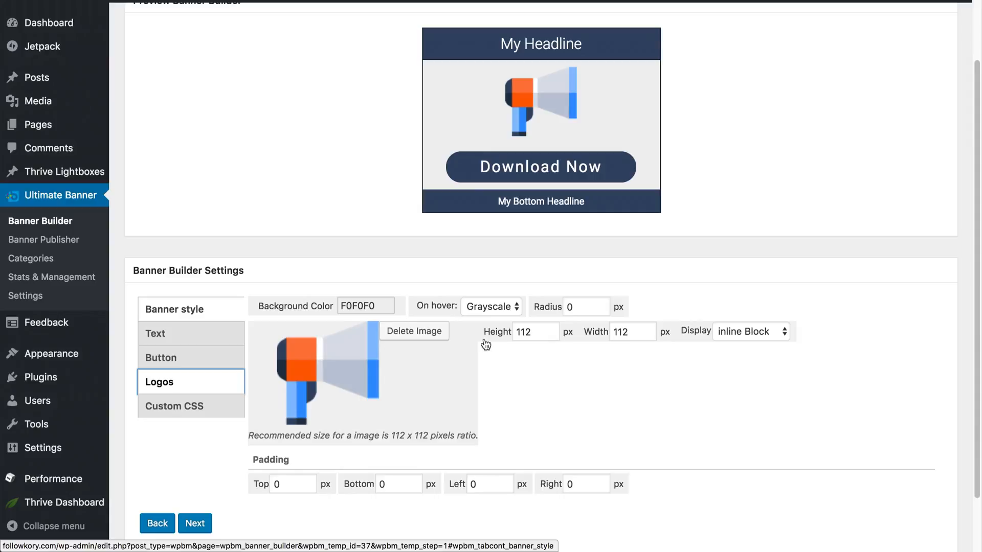
left_click(197, 411)
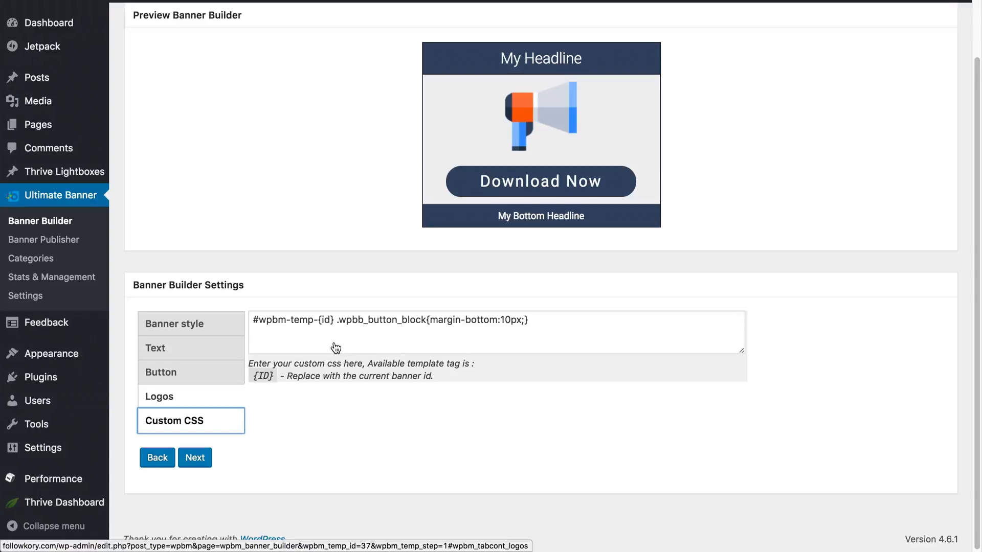
- Try the Shadow Pop animation in the banner style settings and set the banner's animation to Rubber Band
left_click(180, 326)
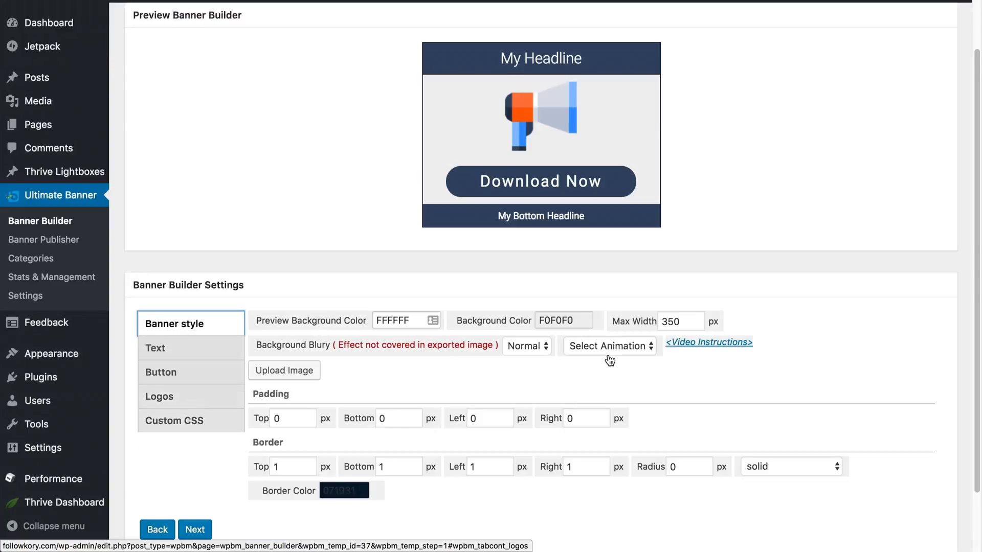
left_click(645, 349)
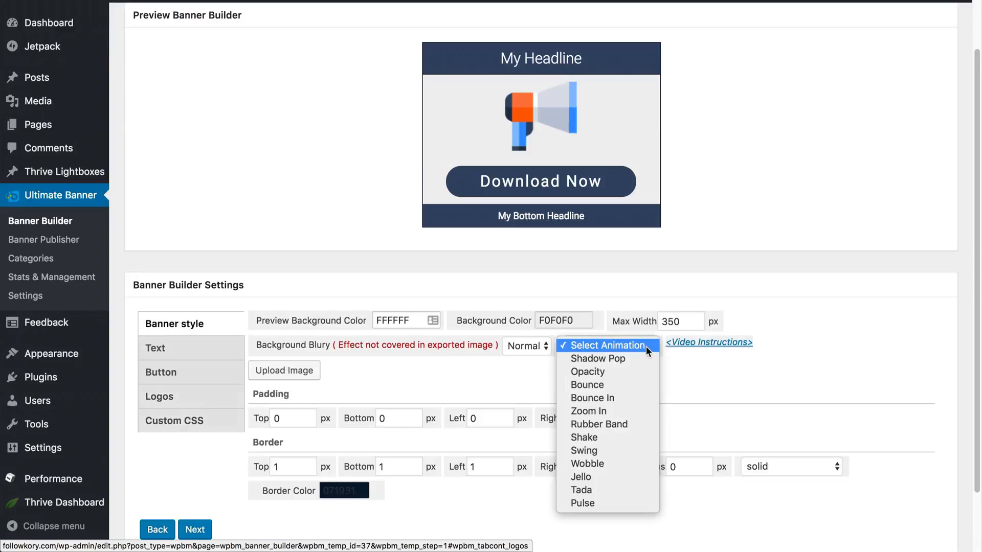
left_click(619, 359)
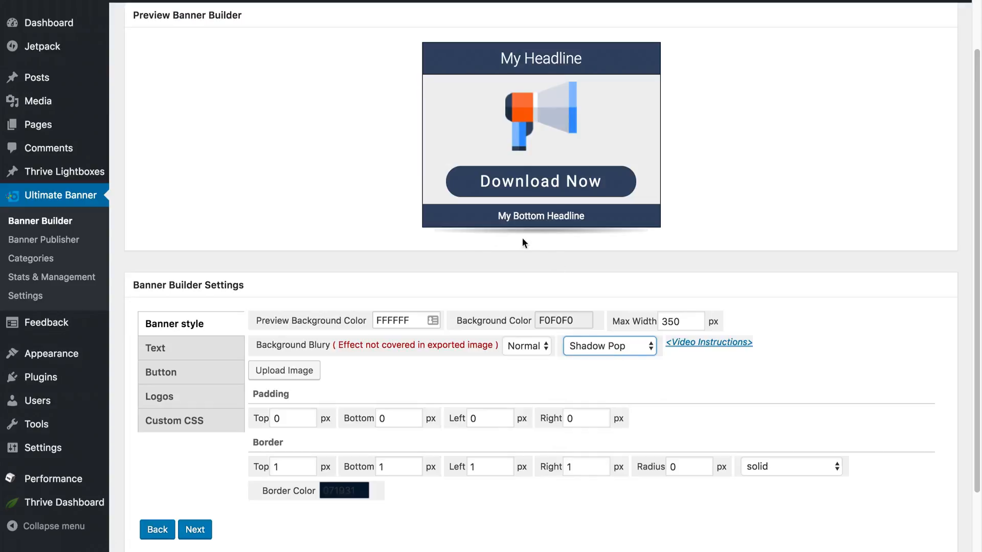
left_click(614, 347)
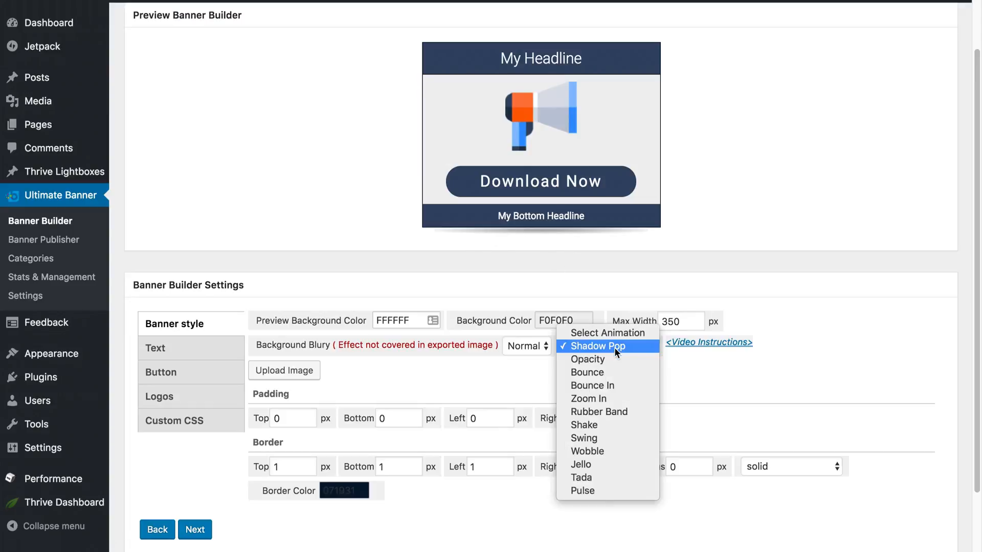
left_click(617, 412)
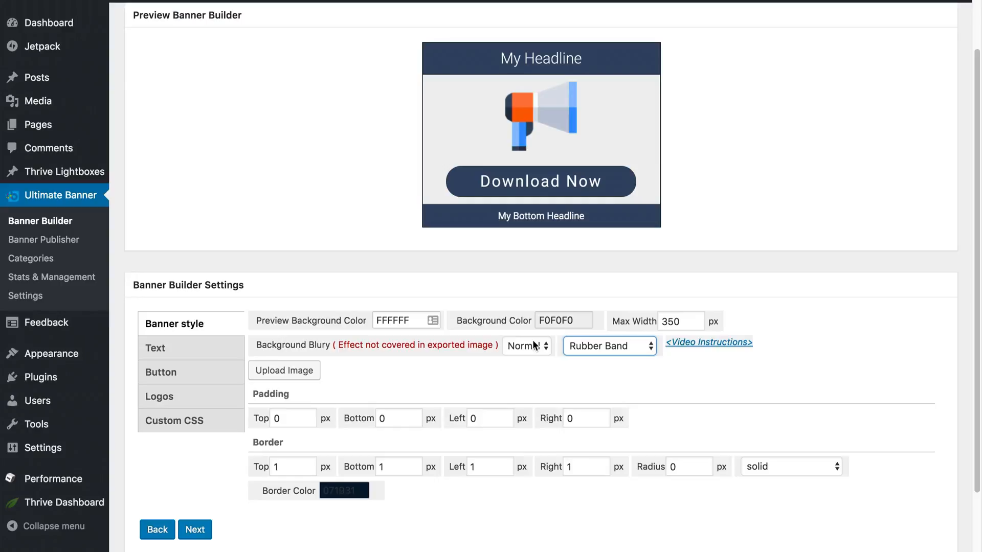
left_click(644, 345)
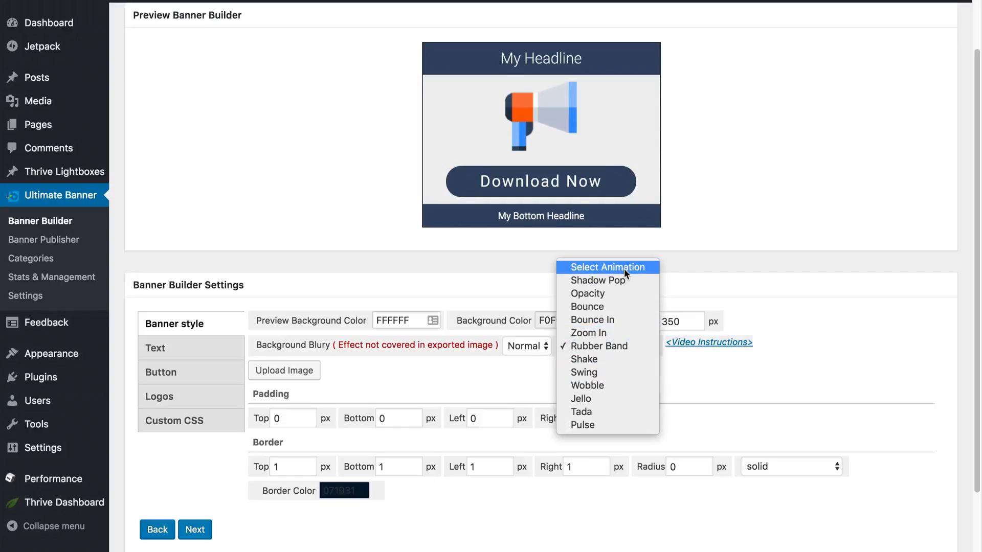
left_click(636, 346)
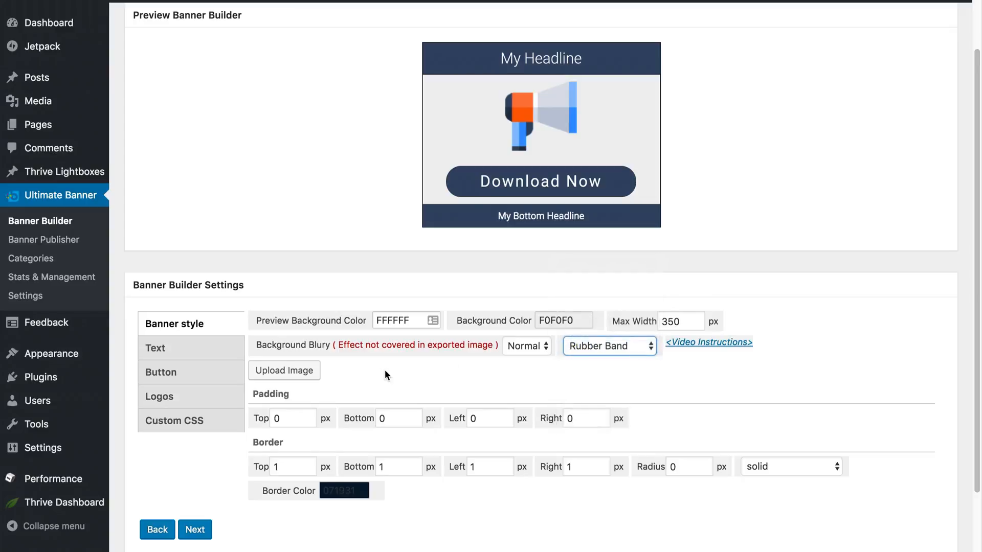
- Proceed to the banner's final stage and compare the options to publish it, save it as a new template or download its HTML code
left_click(195, 531)
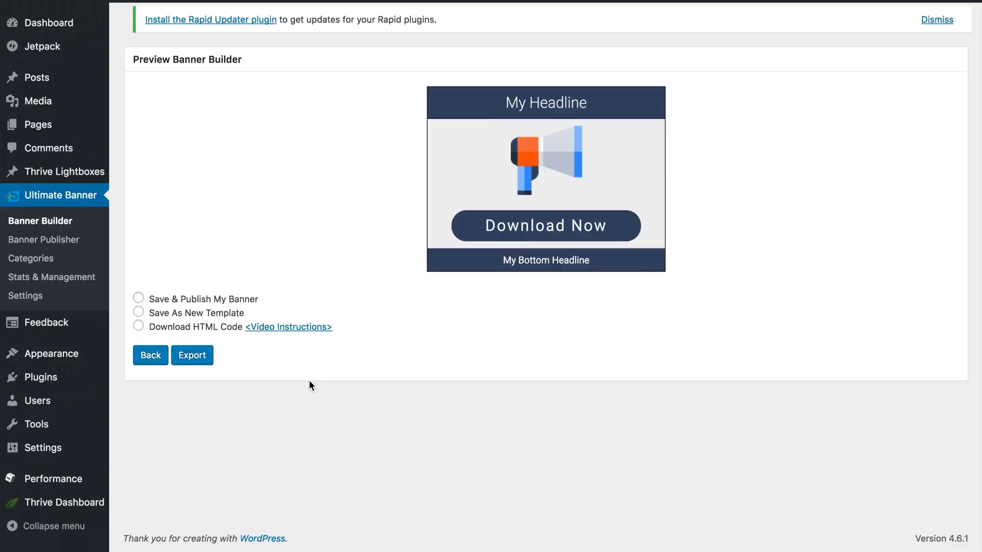
left_click(138, 299)
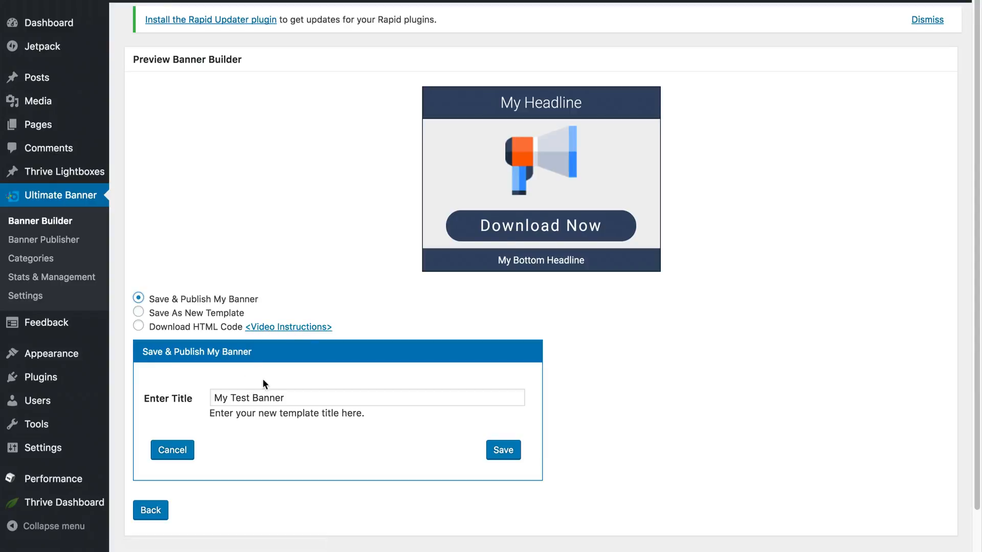
left_click(139, 313)
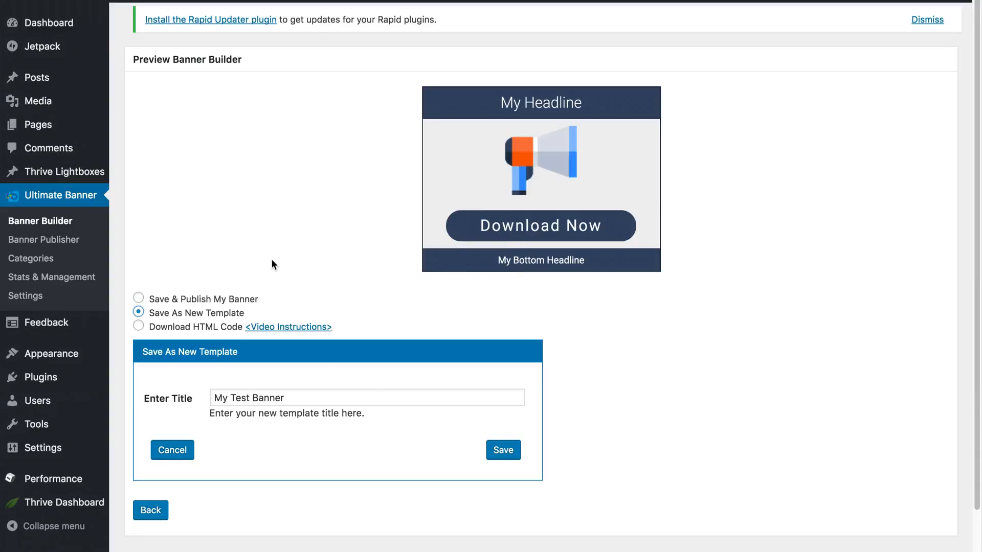
left_click(138, 326)
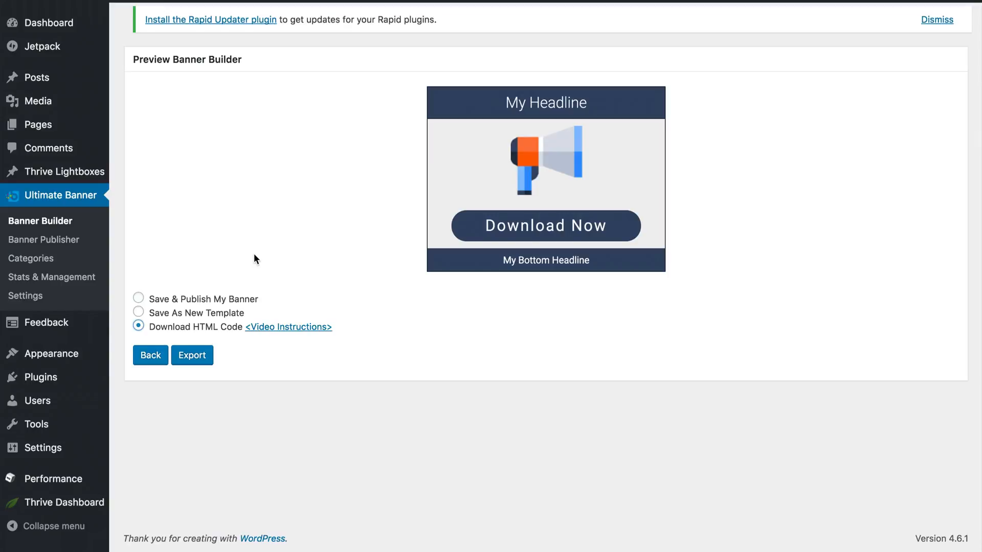
- Save and publish the banner with the title "My Test Banner" and select its shortcode among the saved banners
left_click(138, 298)
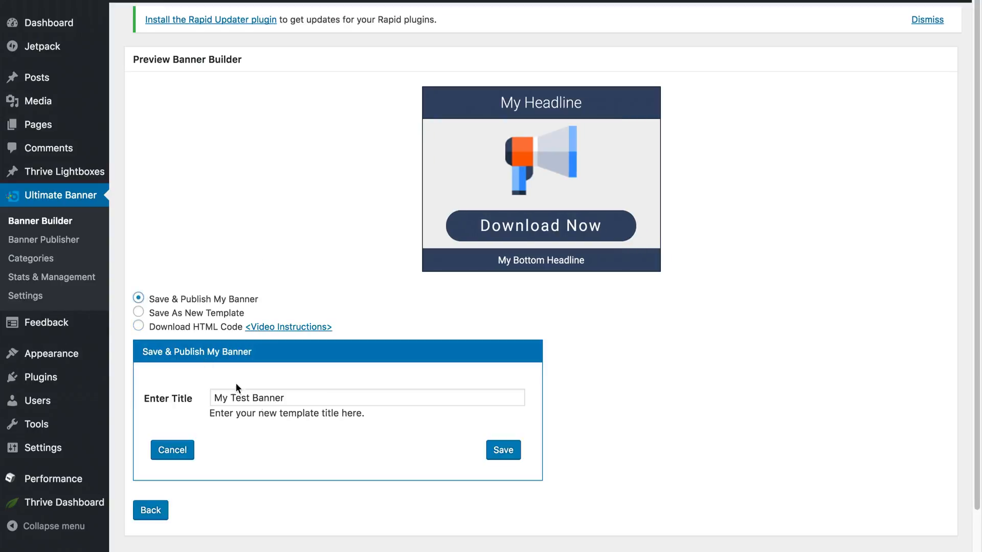
left_click(282, 404)
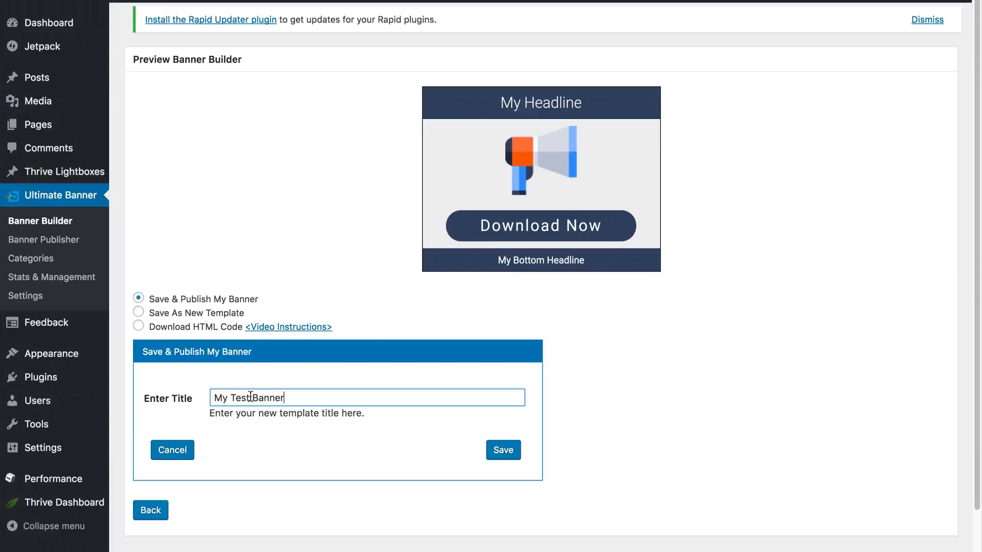
left_click(503, 451)
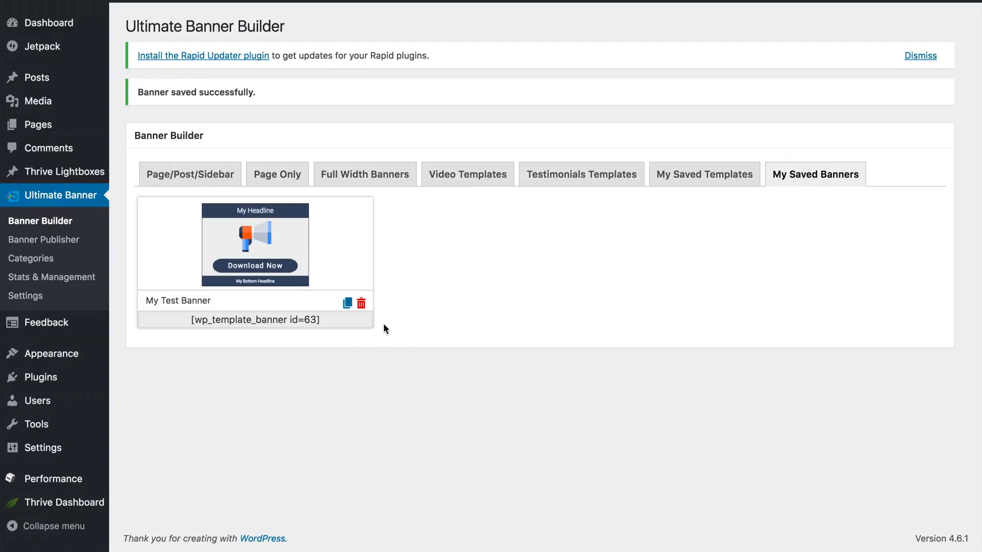
left_click_drag(342, 321, 190, 321)
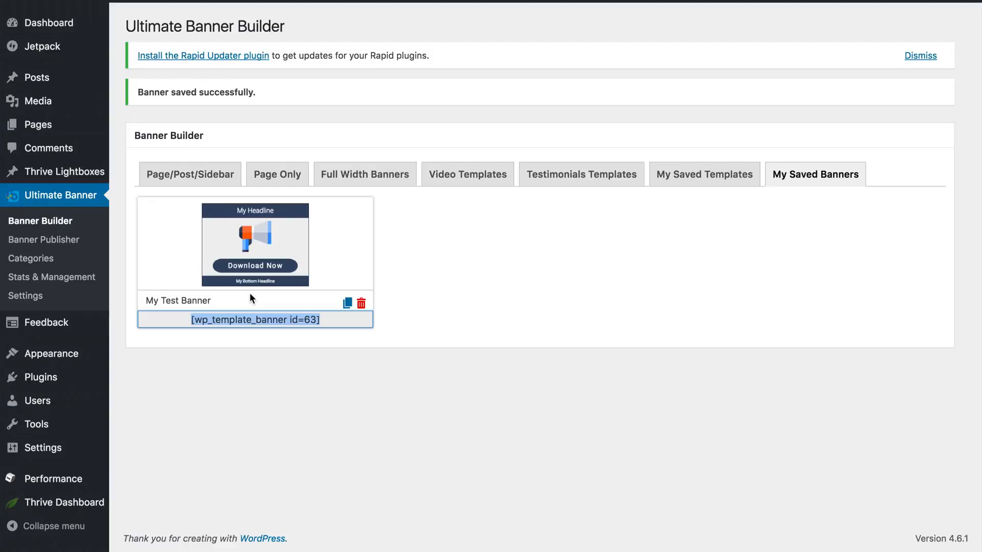
- Start a new entry in the Banner Publisher and name it "My Test Banner"
left_click(64, 242)
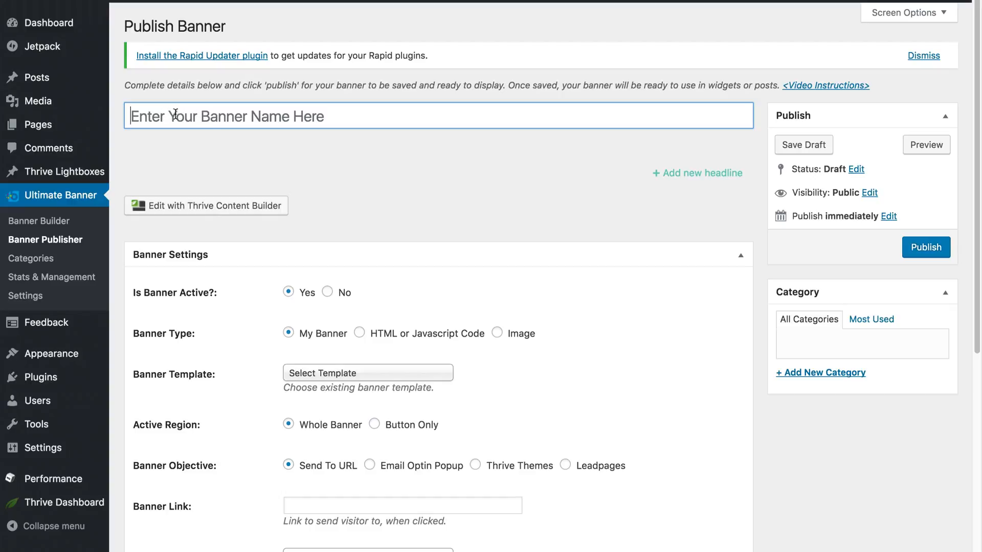
type("My")
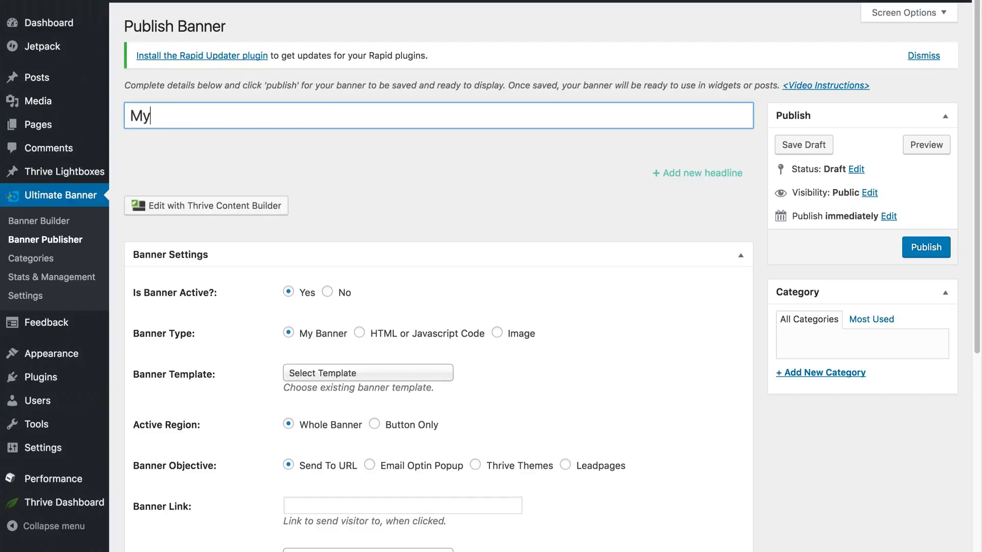
type(" Test Banner")
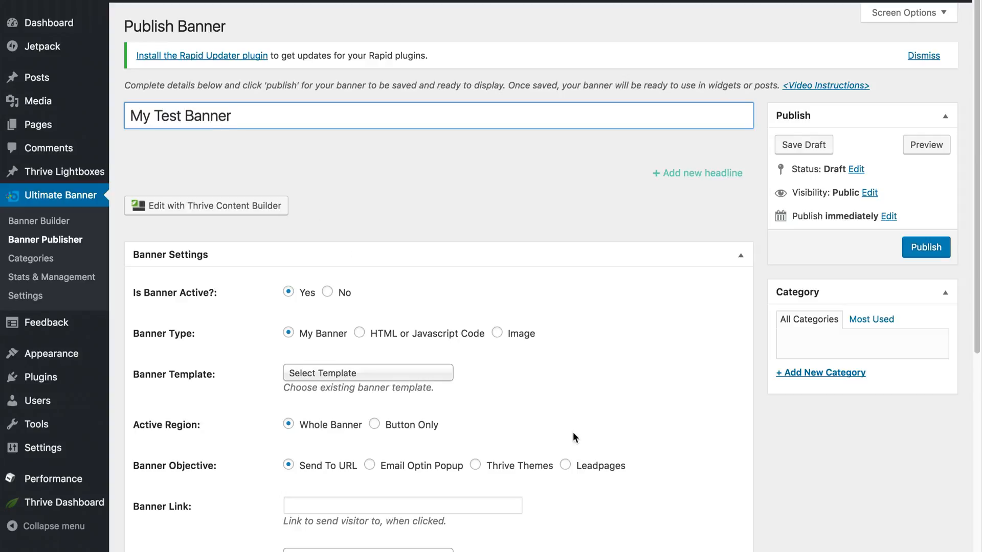
- Choose the saved "My Test Banner" as the banner template in the banner settings
scroll(573, 432, "down", 5)
scroll(573, 437, "down", 4)
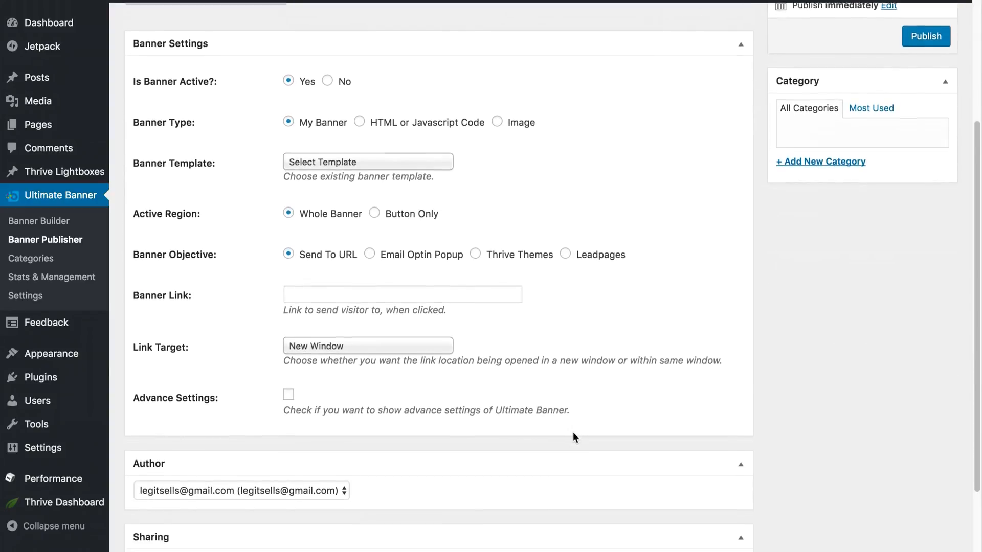
scroll(573, 433, "up", 1)
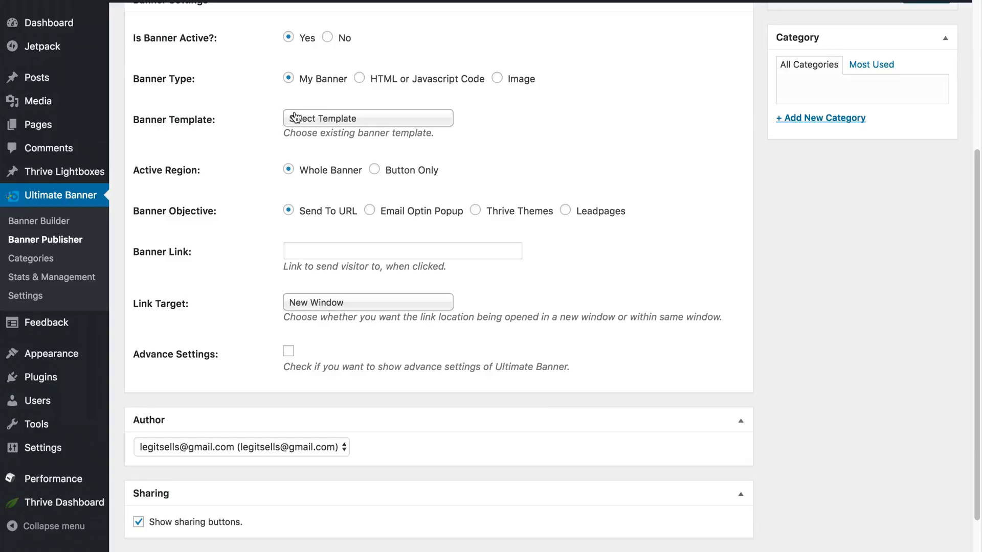
left_click(369, 124)
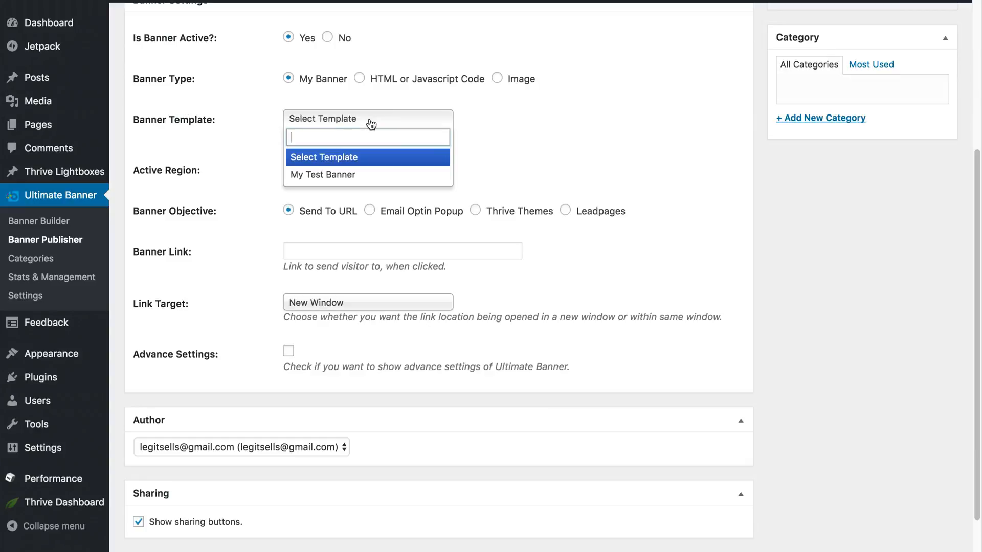
left_click(337, 176)
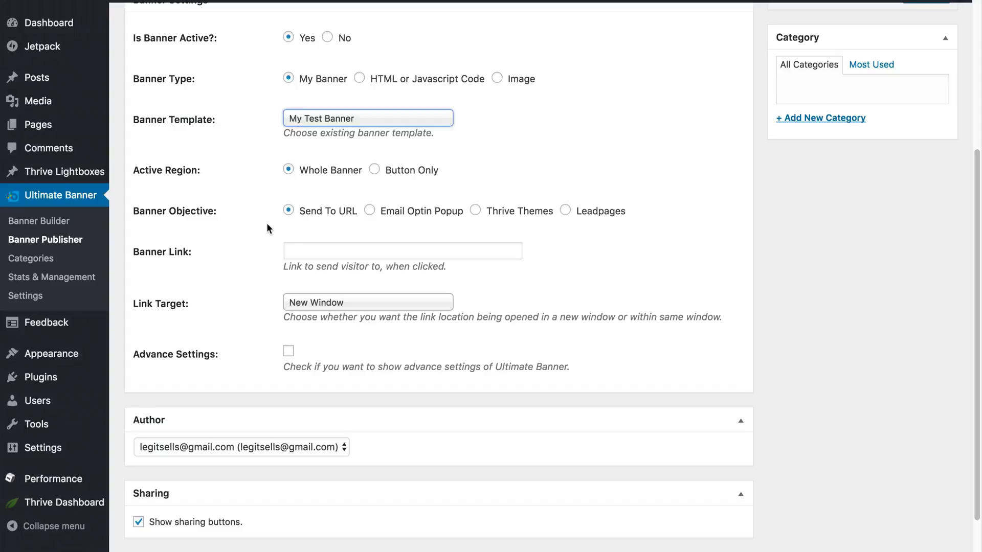
left_click(304, 250)
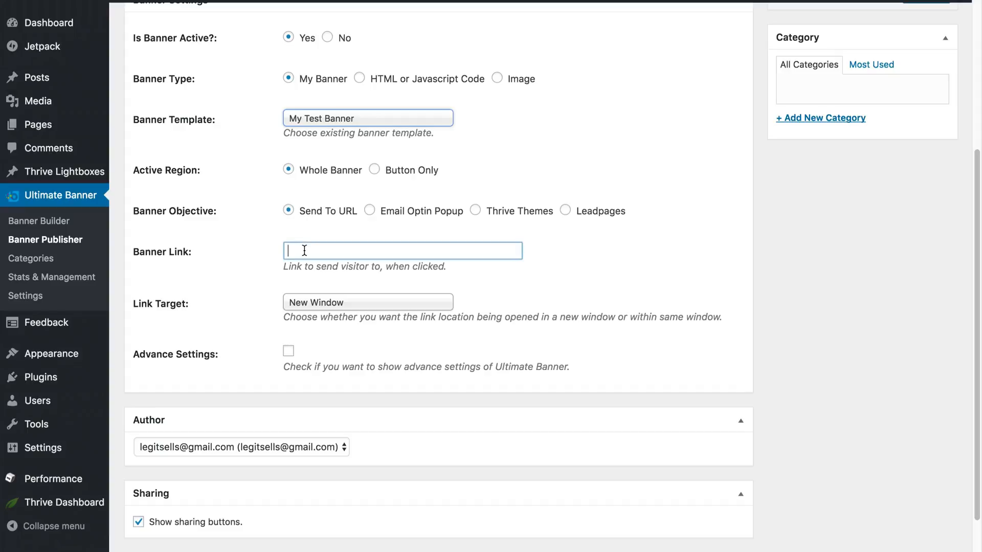
type("htto")
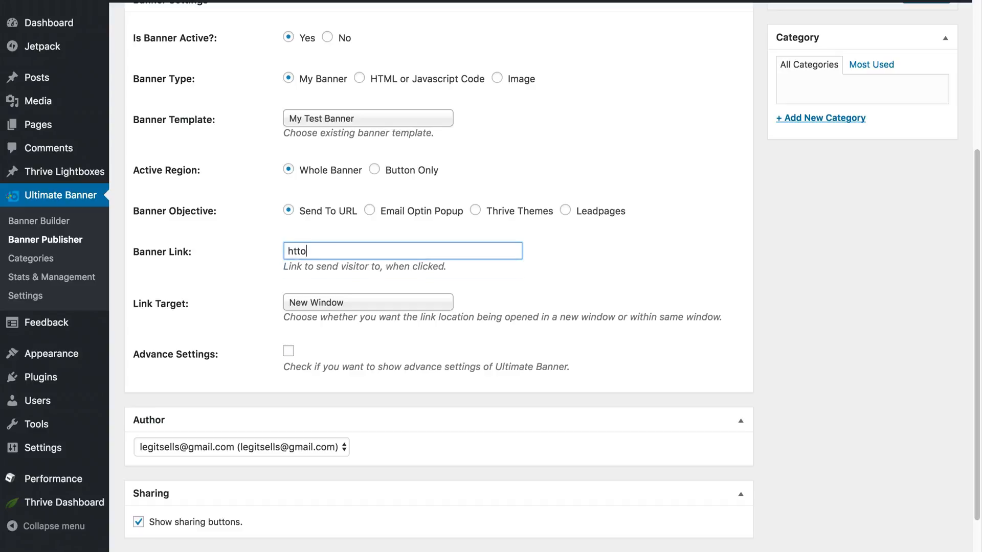
key("BackSpace")
key("Down")
key("Return")
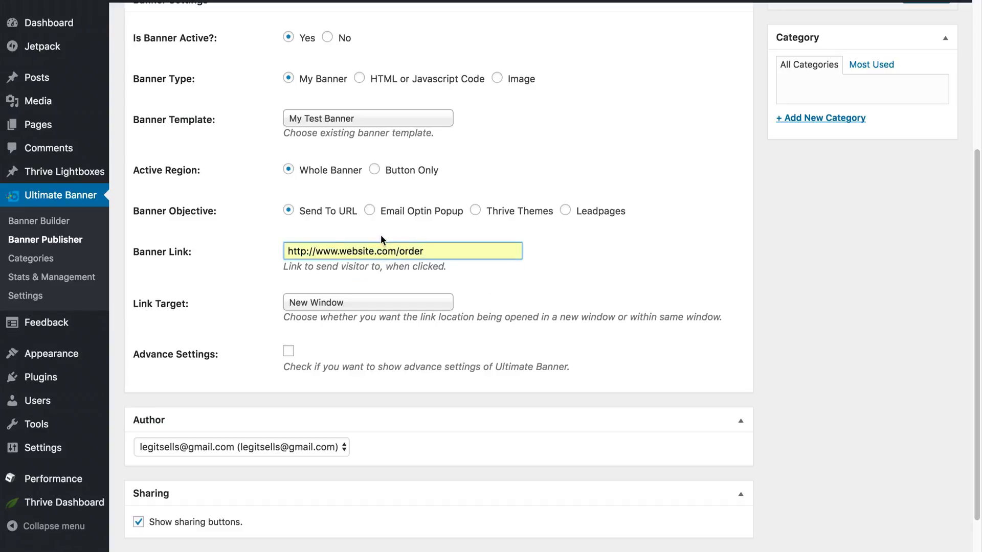
- Examine the code fields for the Email Optin Popup, Thrive Themes and Leadpages objectives, and set the banner objective back to Send To URL
left_click(368, 210)
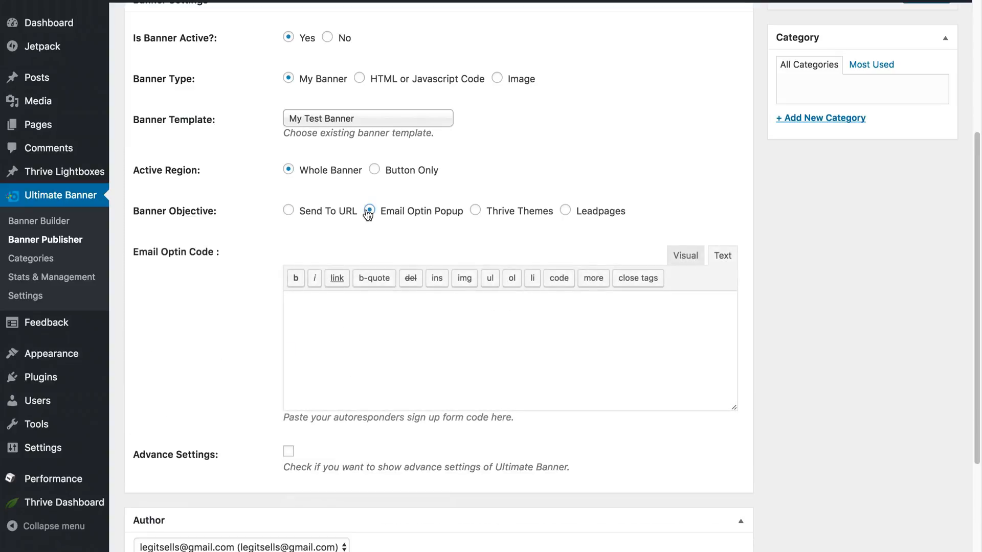
left_click(475, 210)
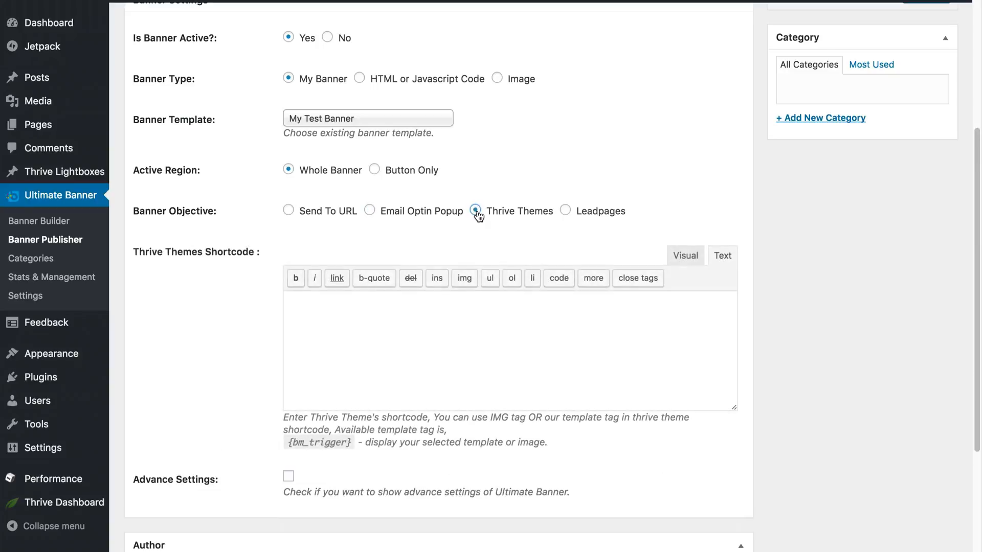
left_click(565, 211)
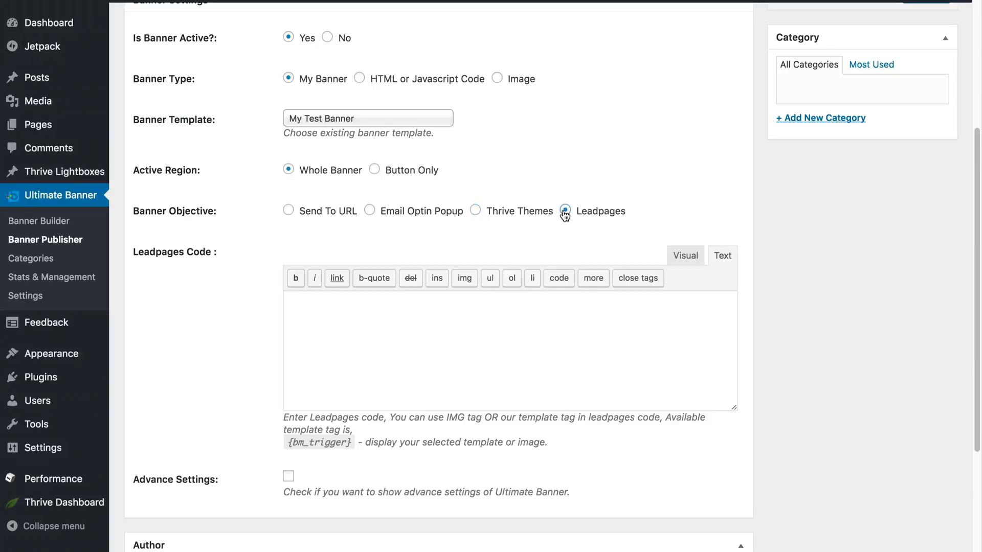
left_click(454, 323)
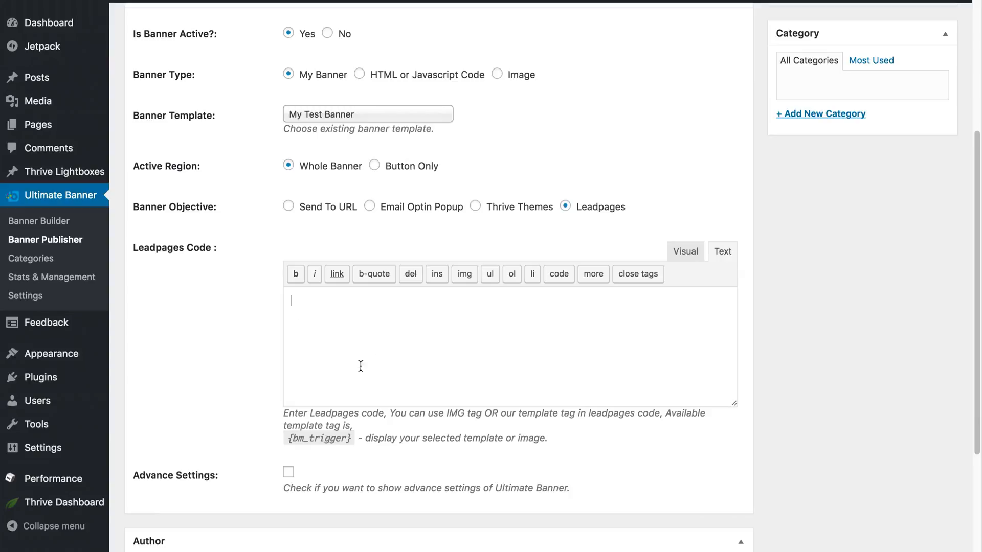
left_click(475, 205)
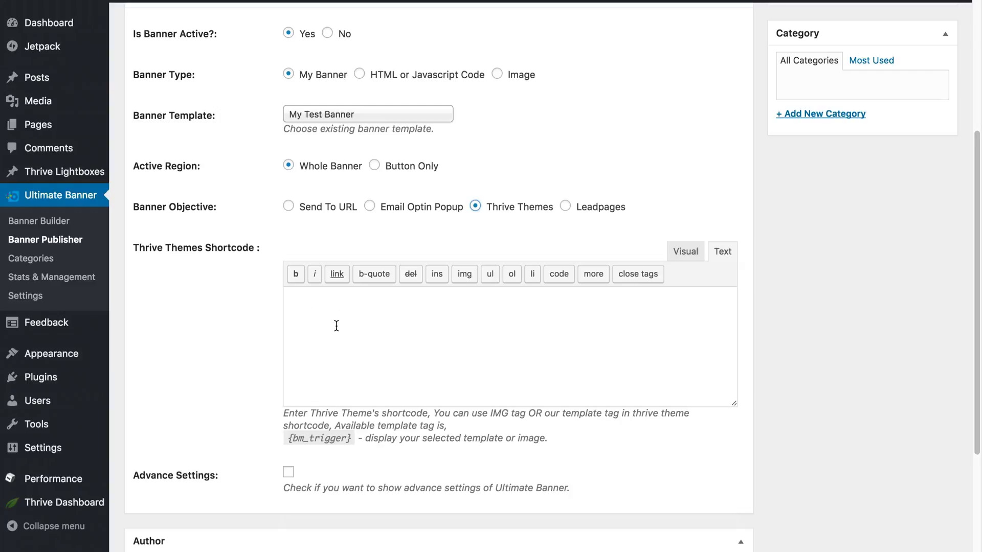
left_click(370, 206)
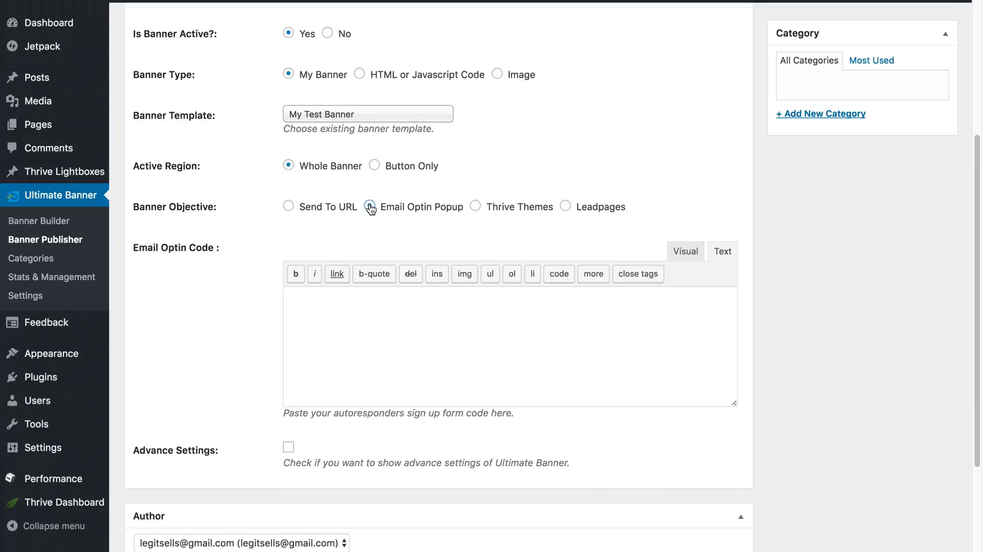
left_click(369, 207)
left_click(343, 320)
left_click(289, 206)
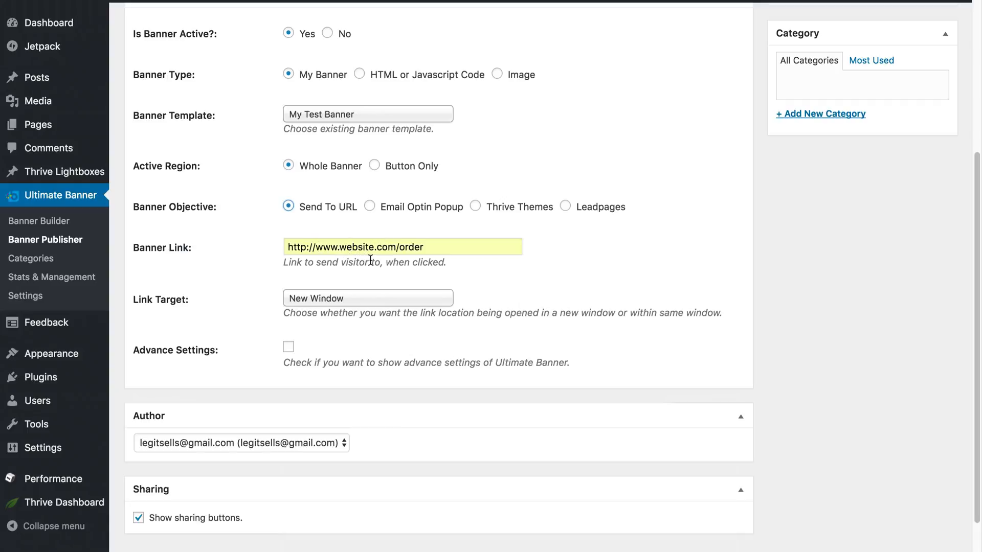
left_click_drag(424, 248, 341, 250)
type("g")
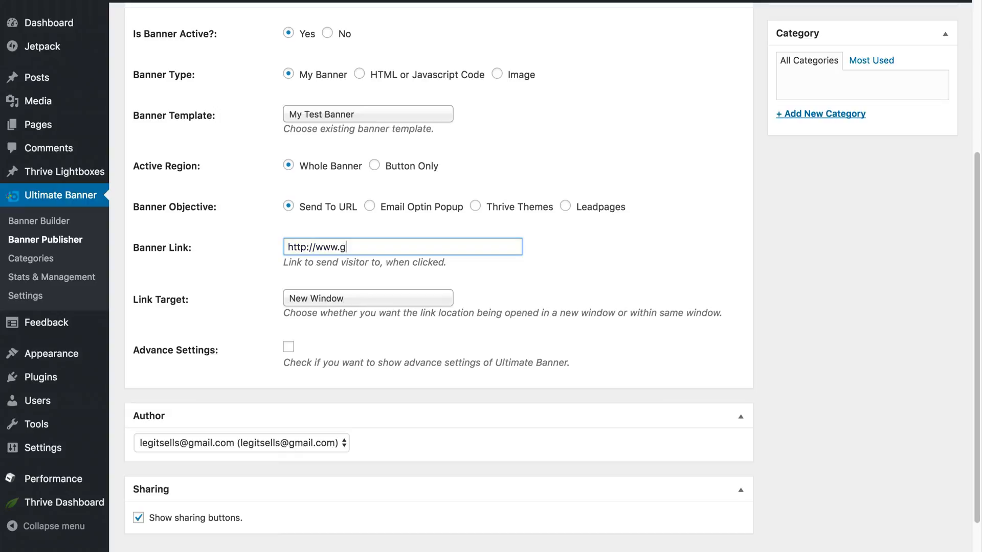
type("oogle.com")
scroll(604, 266, "up", 5)
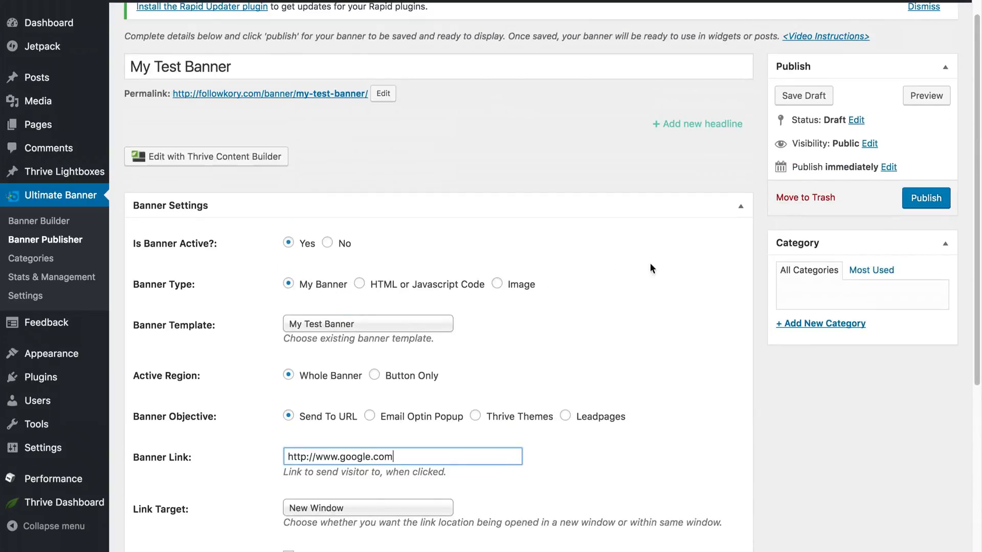
left_click(902, 203)
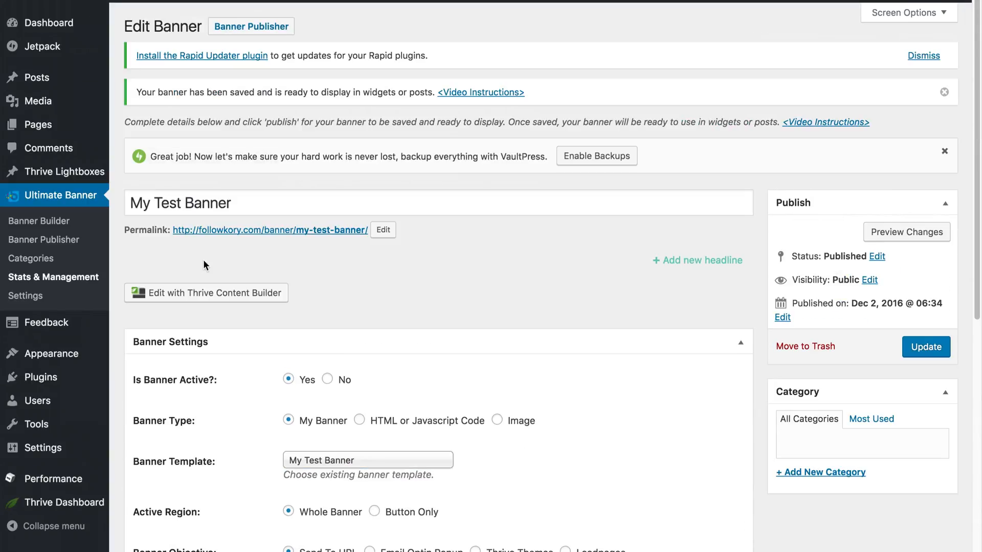
- Copy the shortcode of "My Test Banner" from the saved banners in the Banner Builder
left_click(82, 225)
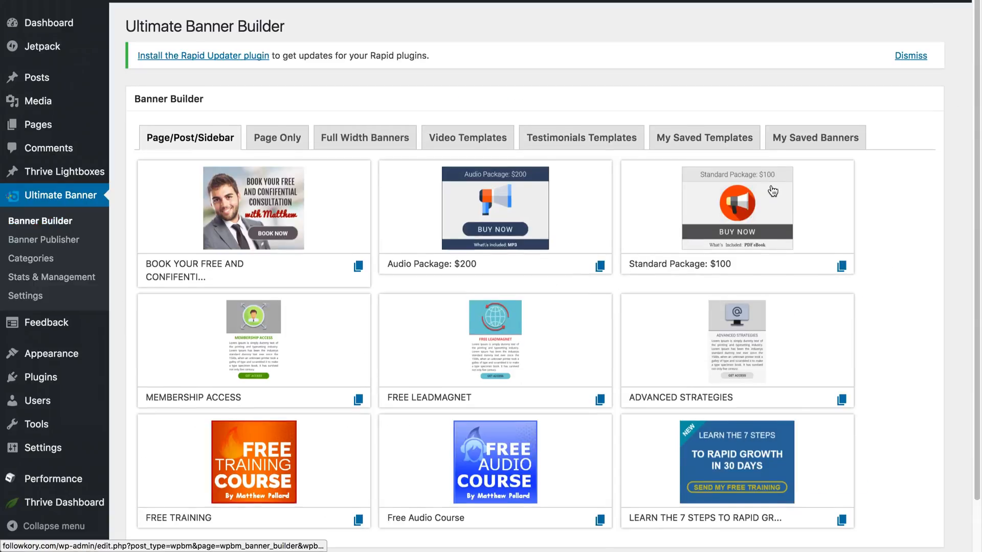
left_click(820, 143)
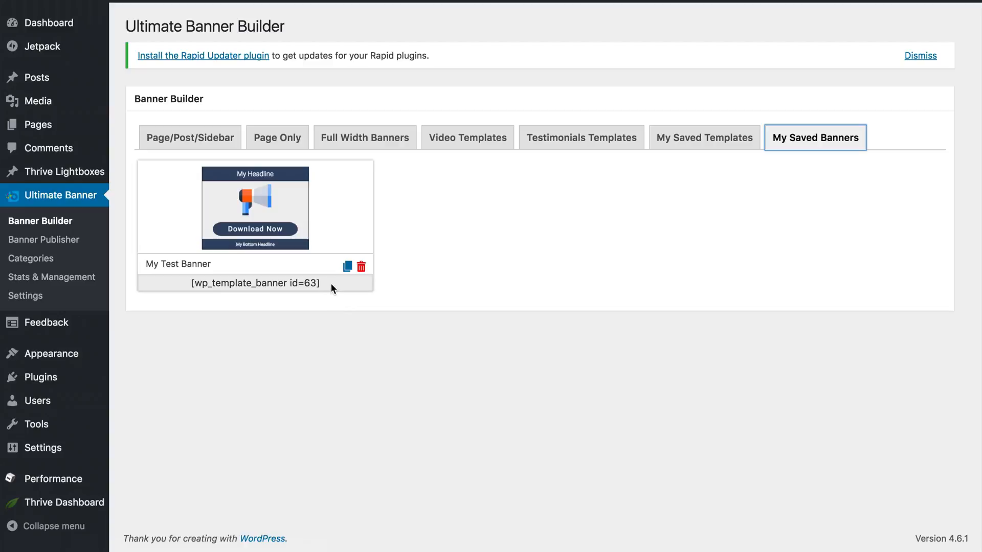
left_click_drag(330, 283, 191, 286)
key("ctrl+c")
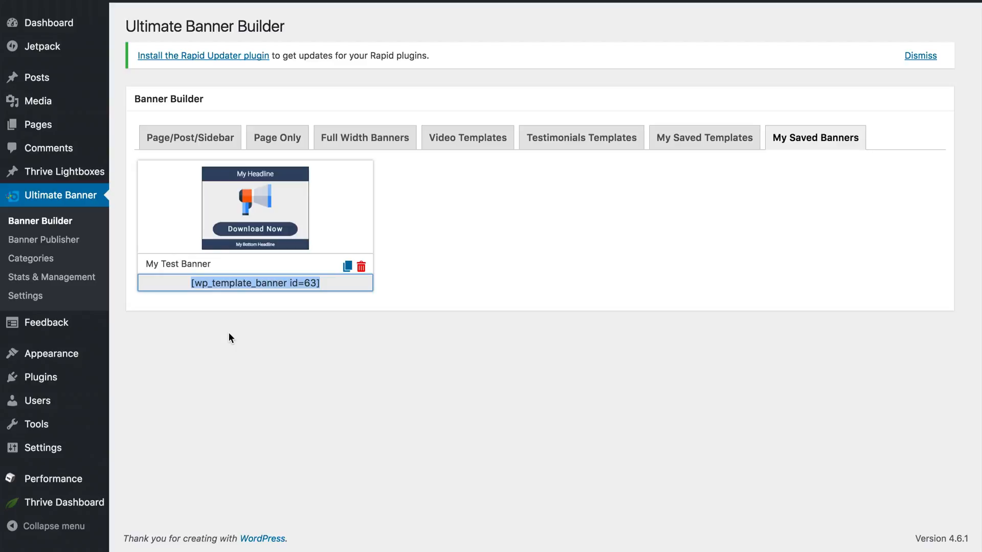
- Add a Text widget as the first widget in the site's Sidebar area
mouse_move(67, 361)
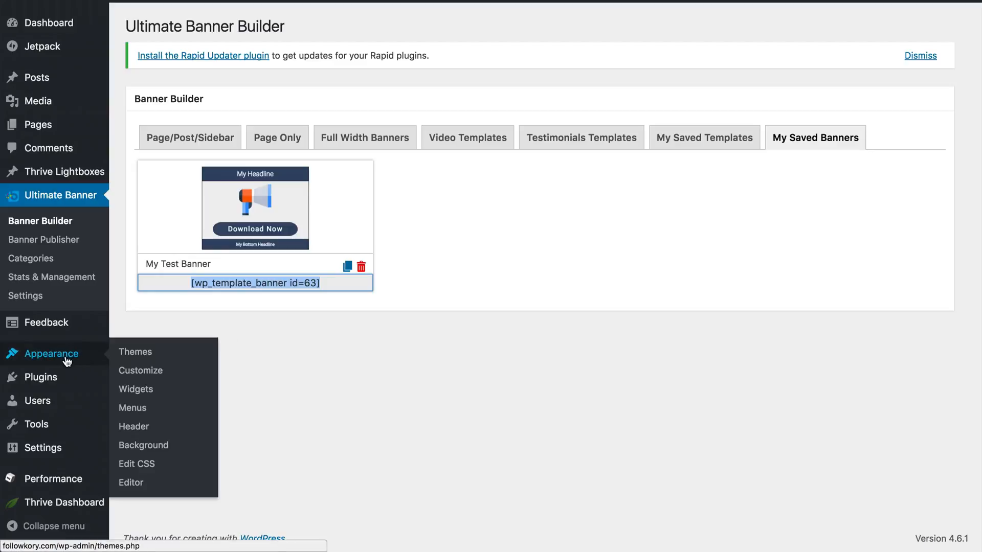
left_click(142, 392)
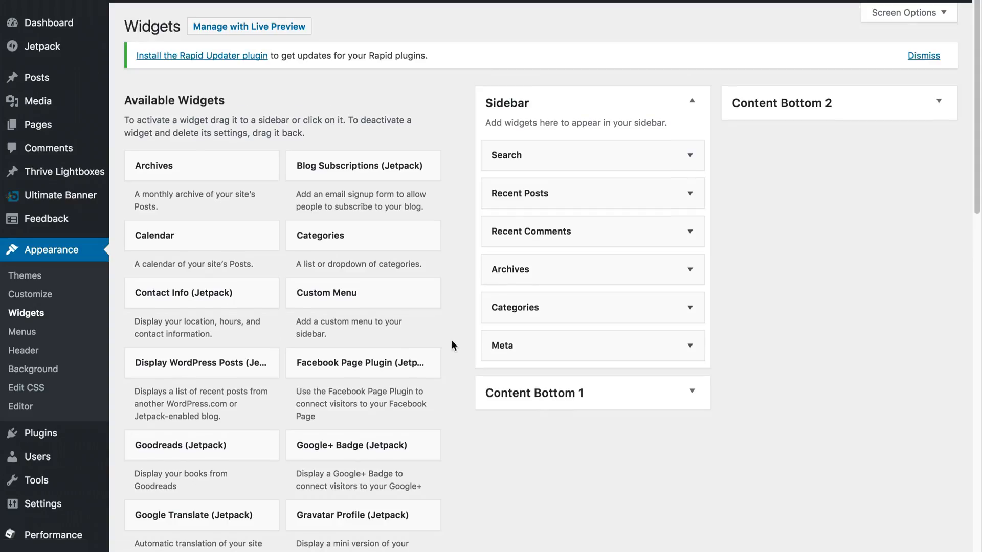
scroll(454, 366, "down", 3)
scroll(454, 366, "down", 8)
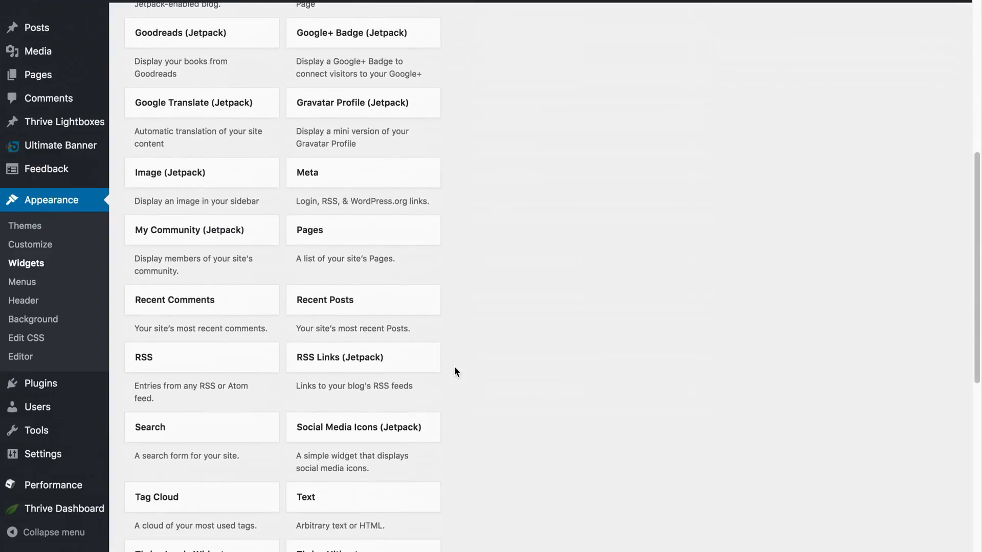
left_click_drag(351, 418, 541, 109)
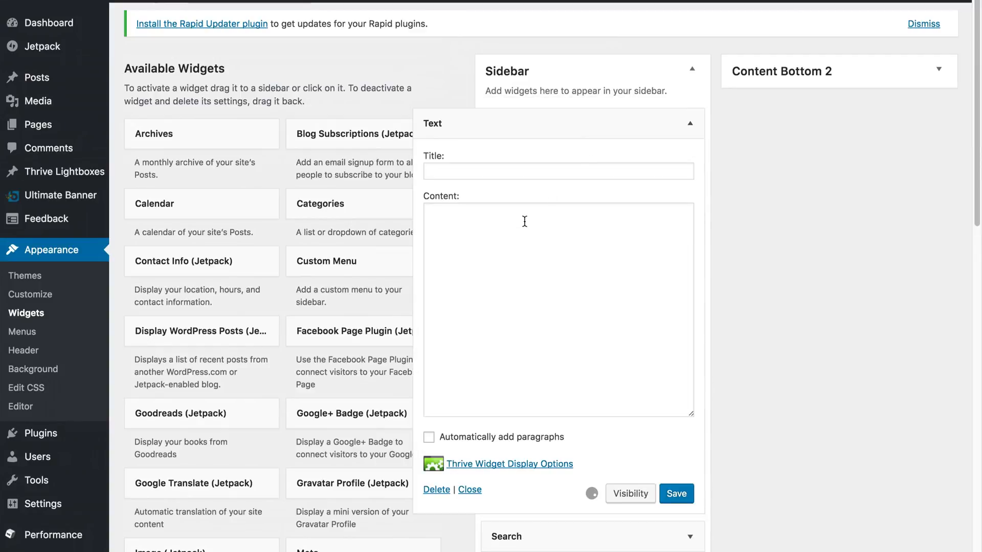
- Paste the shortcode [wp_template_banner id=63] into the Text widget's content and save the widget
left_click(518, 246)
key("ctrl+v")
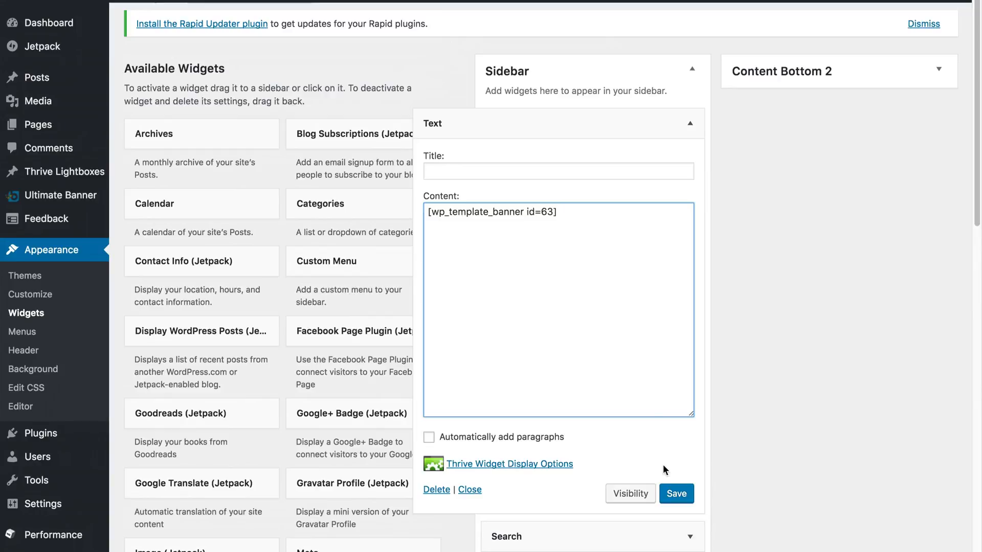
left_click(674, 494)
- View the site's front page in a separate browser tab and test the link of the sidebar banner
right_click(76, 0)
left_click(97, 1)
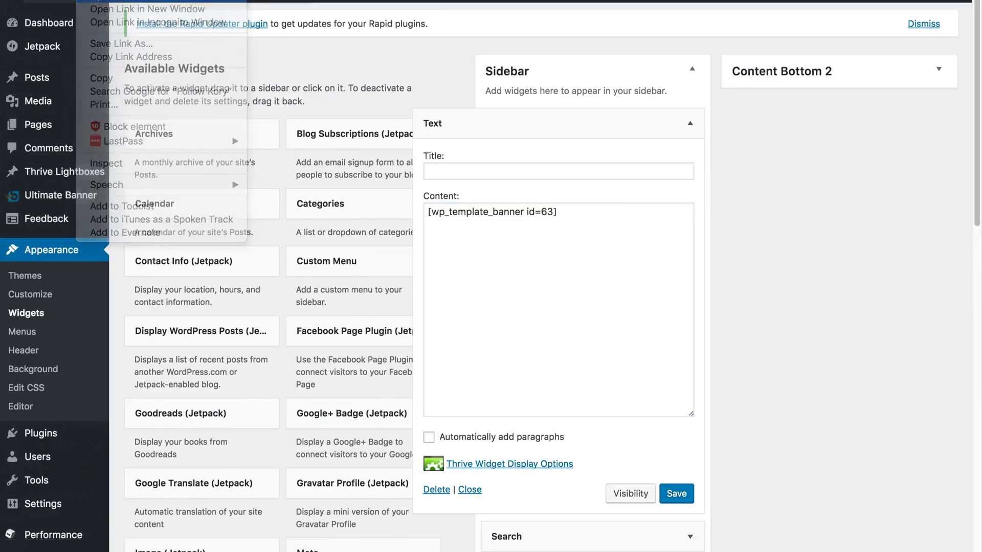
left_click(358, 0)
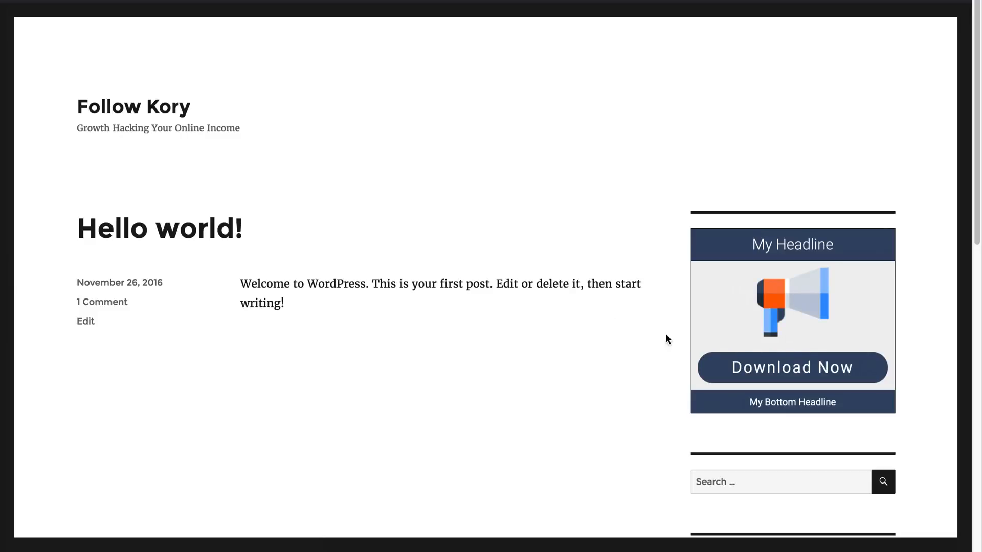
left_click(754, 368)
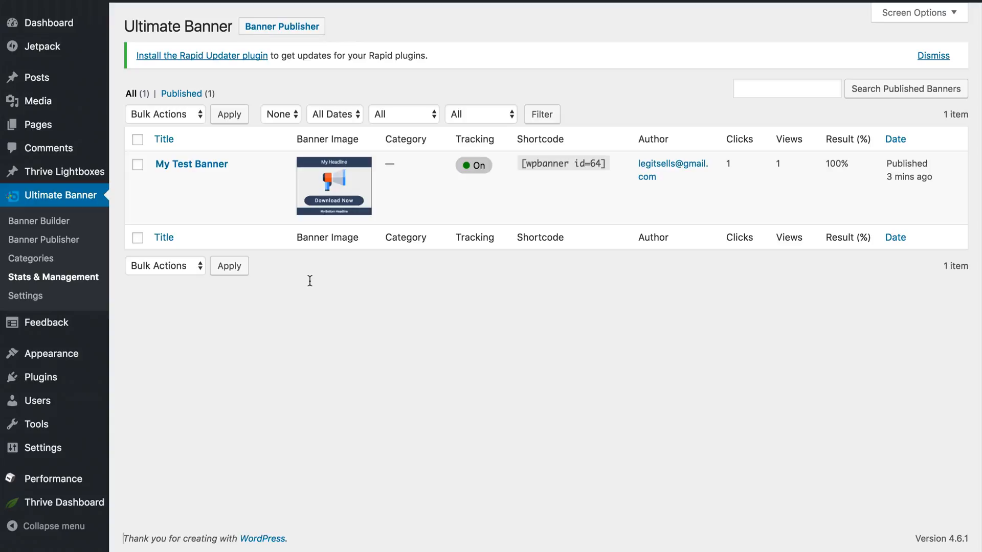
- Reopen the published "My Test Banner" for editing and examine its banner link setting
mouse_move(201, 199)
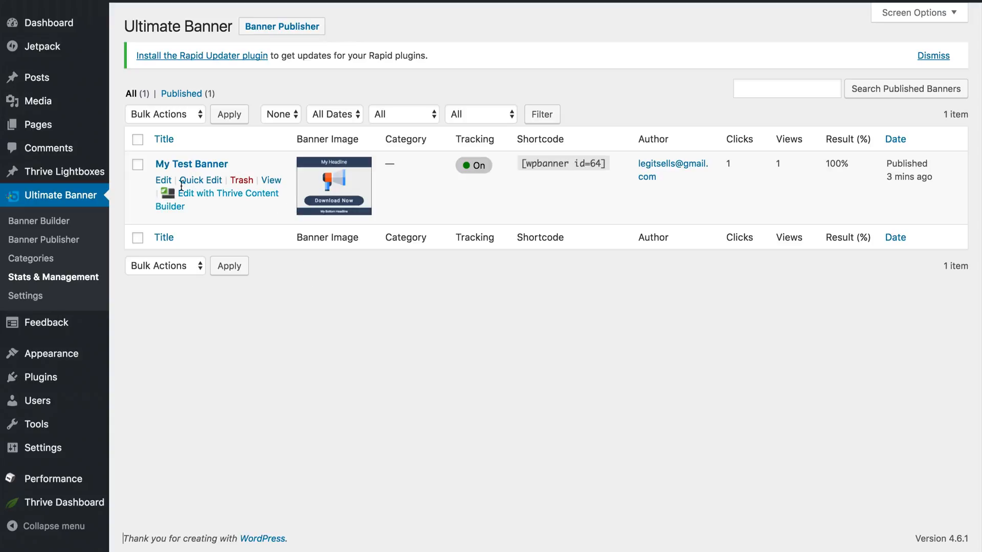
left_click(164, 180)
scroll(266, 385, "down", 2)
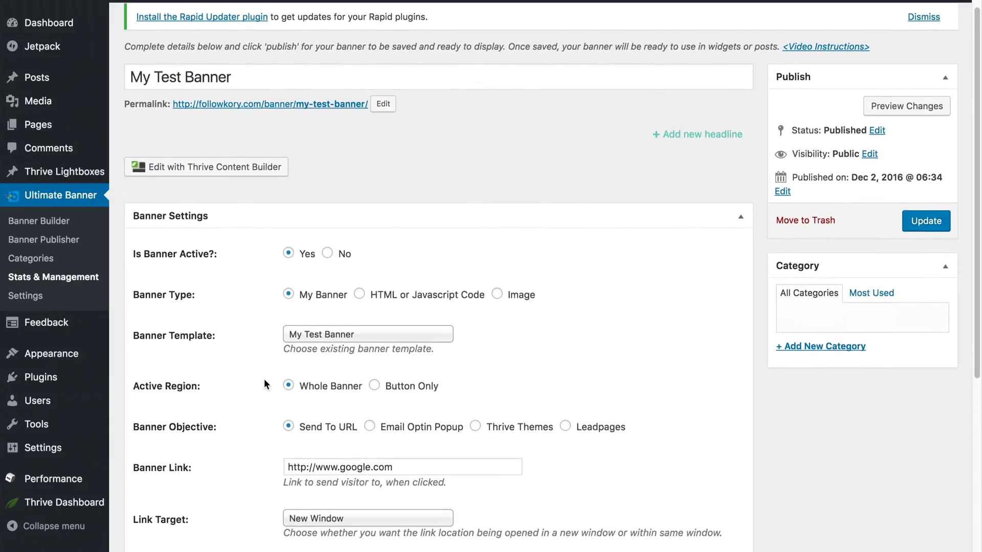
scroll(266, 384, "down", 2)
left_click_drag(408, 350, 295, 350)
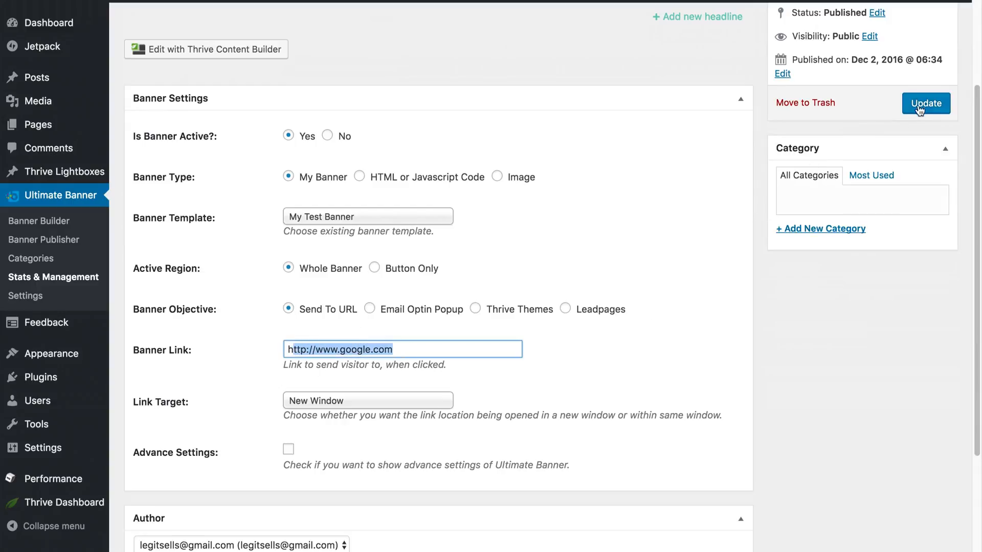